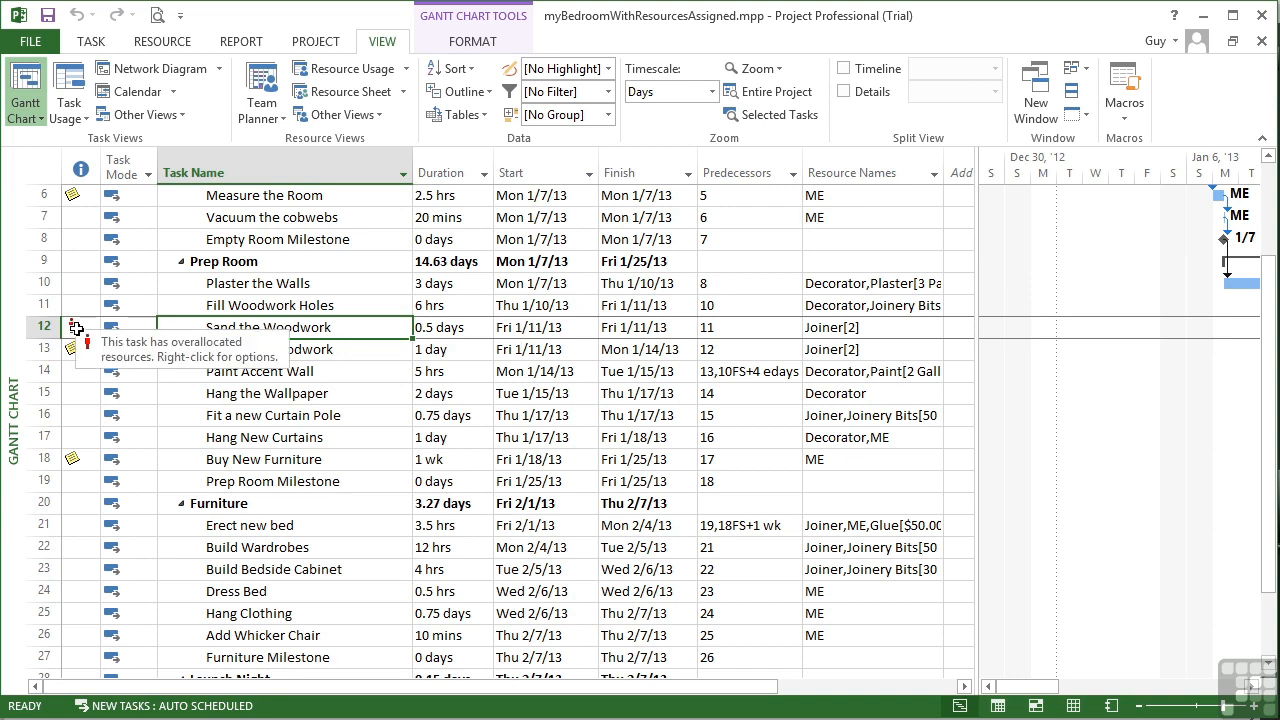
# Examine the overallocated Joiner's entry in the Resource Sheet and return to the Gantt Chart
pyautogui.click(340, 92)
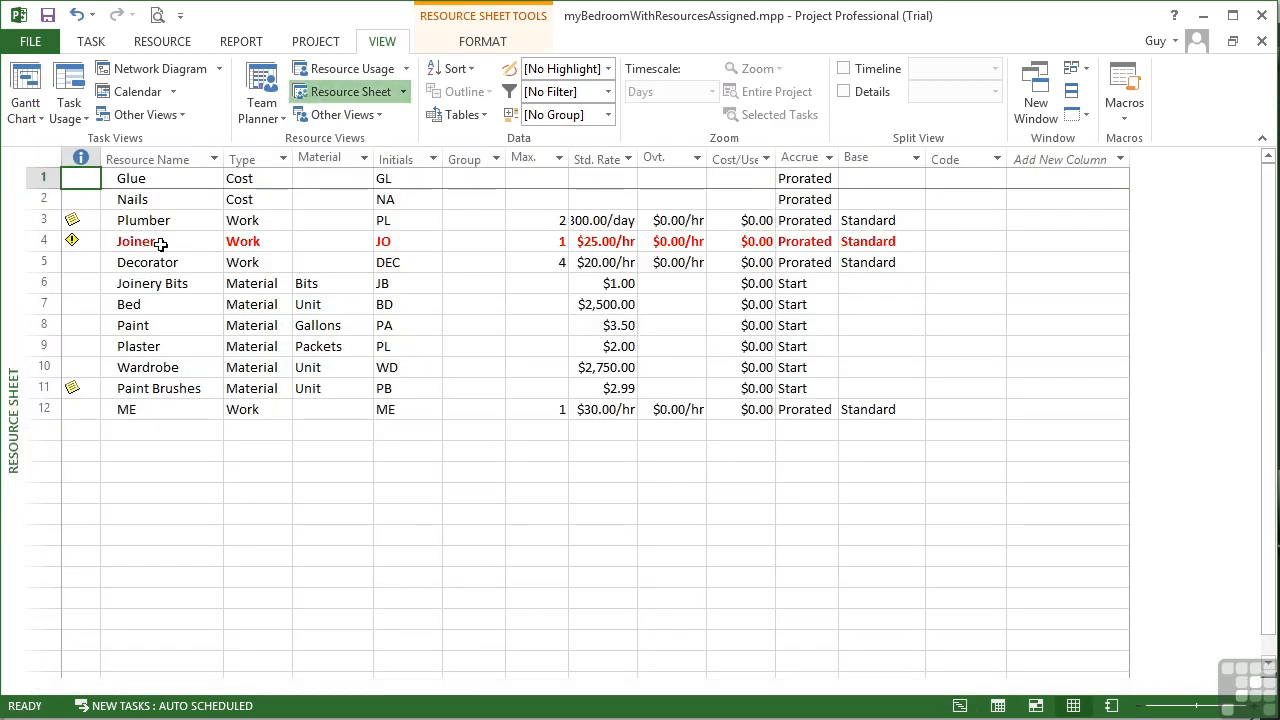
pyautogui.click(28, 100)
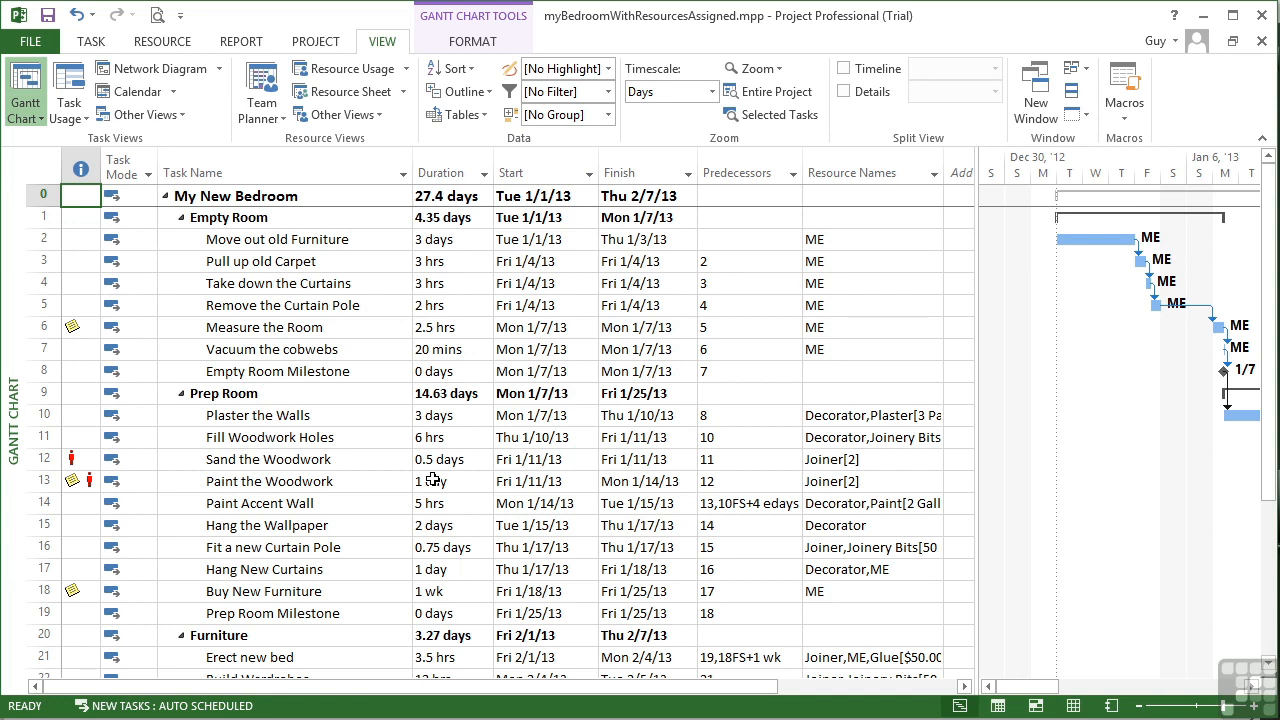
# Show the Task Form for the Sand the Woodwork task, viewing its Cost details and switching to its Work details
pyautogui.click(186, 461)
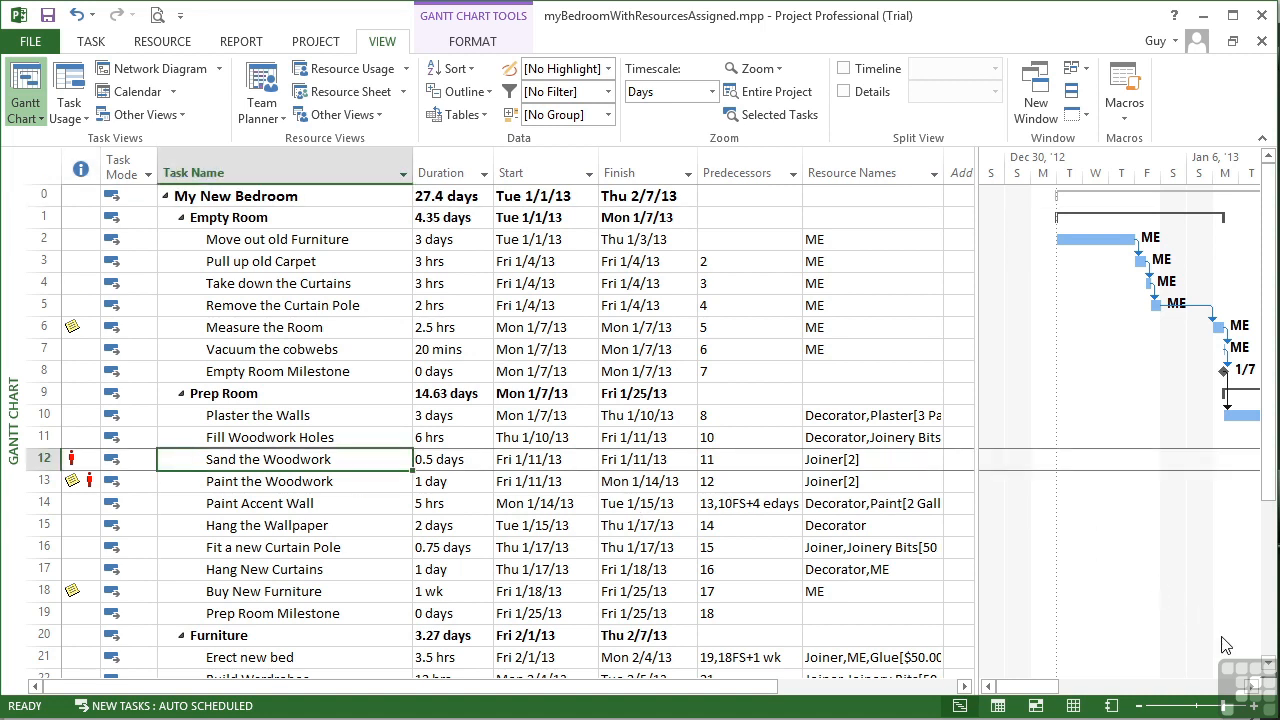
pyautogui.doubleClick(1265, 669)
pyautogui.rightClick(977, 540)
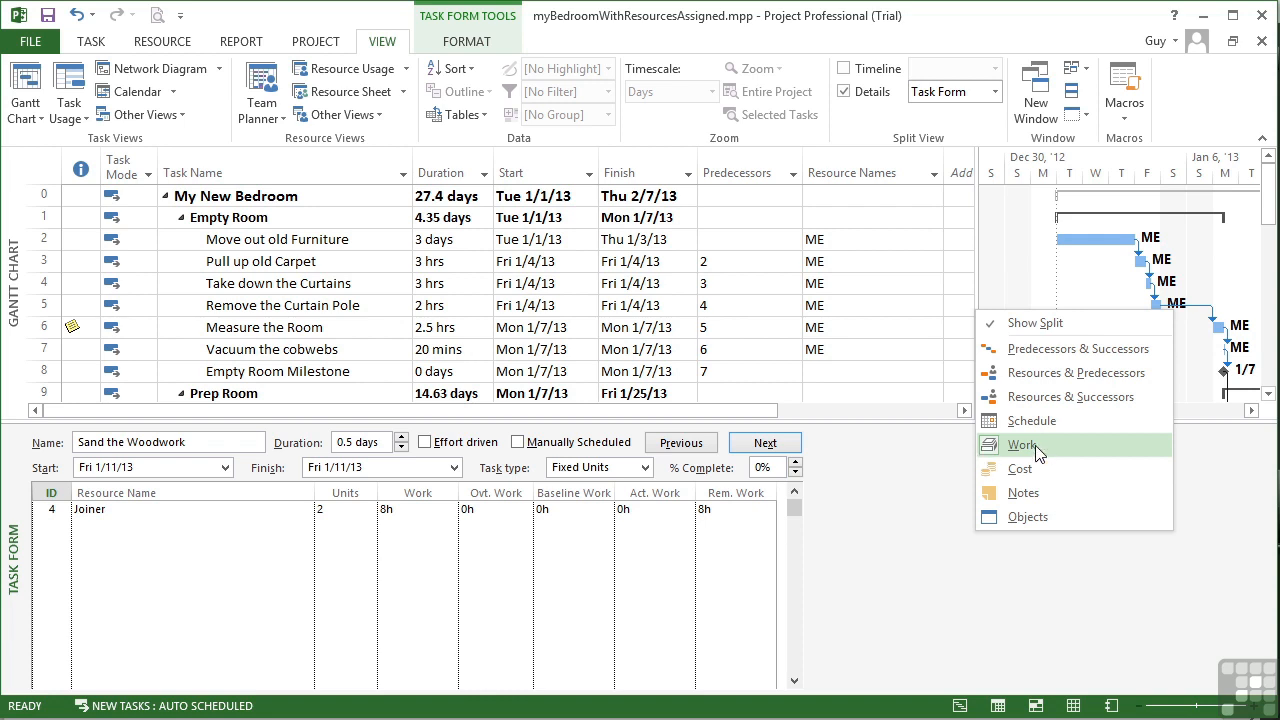
pyautogui.click(1038, 470)
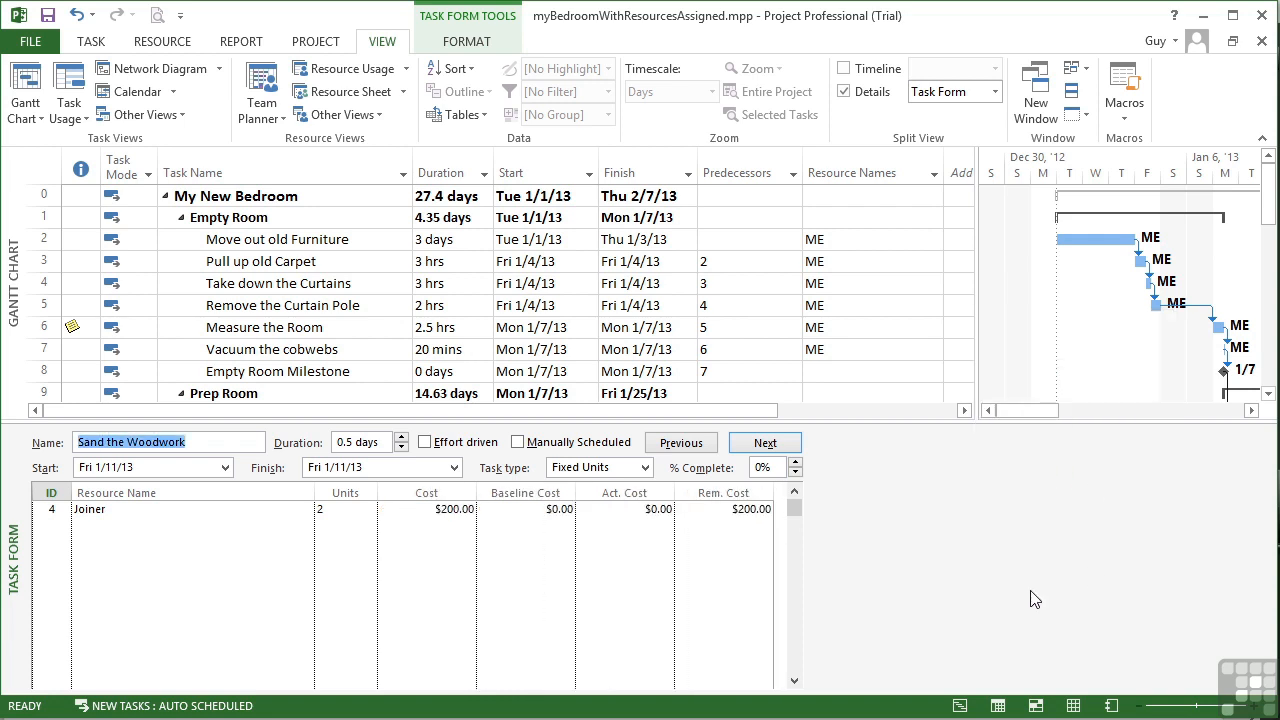
pyautogui.rightClick(1031, 516)
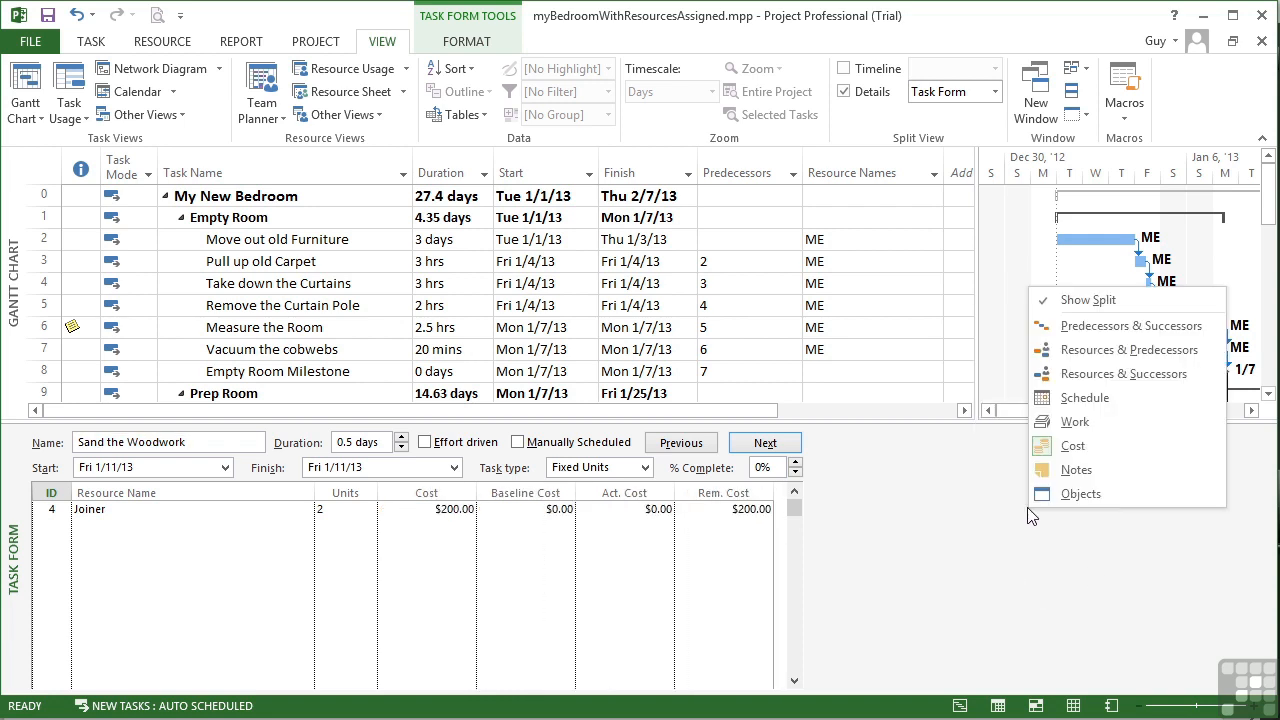
pyautogui.click(1073, 428)
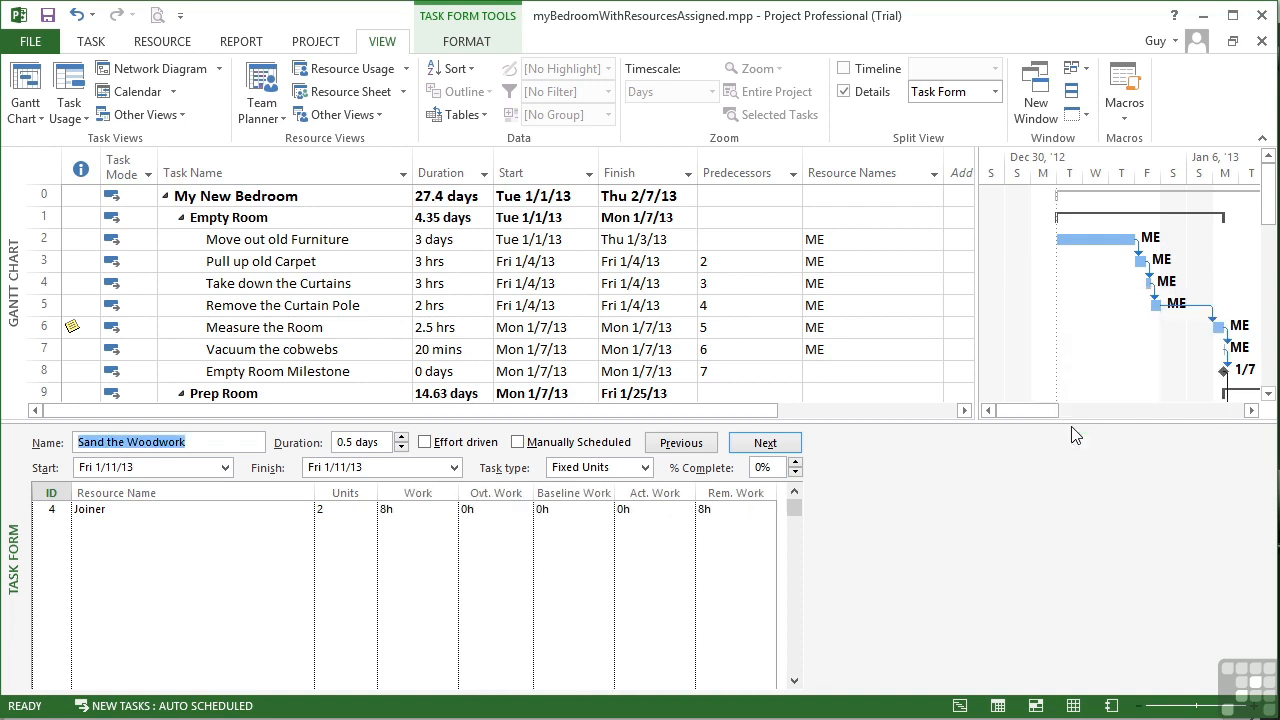
# Examine Sand the Woodwork's total cost in the Cost table, widening the Task Name column, and return to the Entry table
pyautogui.click(1268, 394)
pyautogui.click(1269, 394)
pyautogui.click(1269, 394)
pyautogui.click(1269, 394)
pyautogui.click(1269, 394)
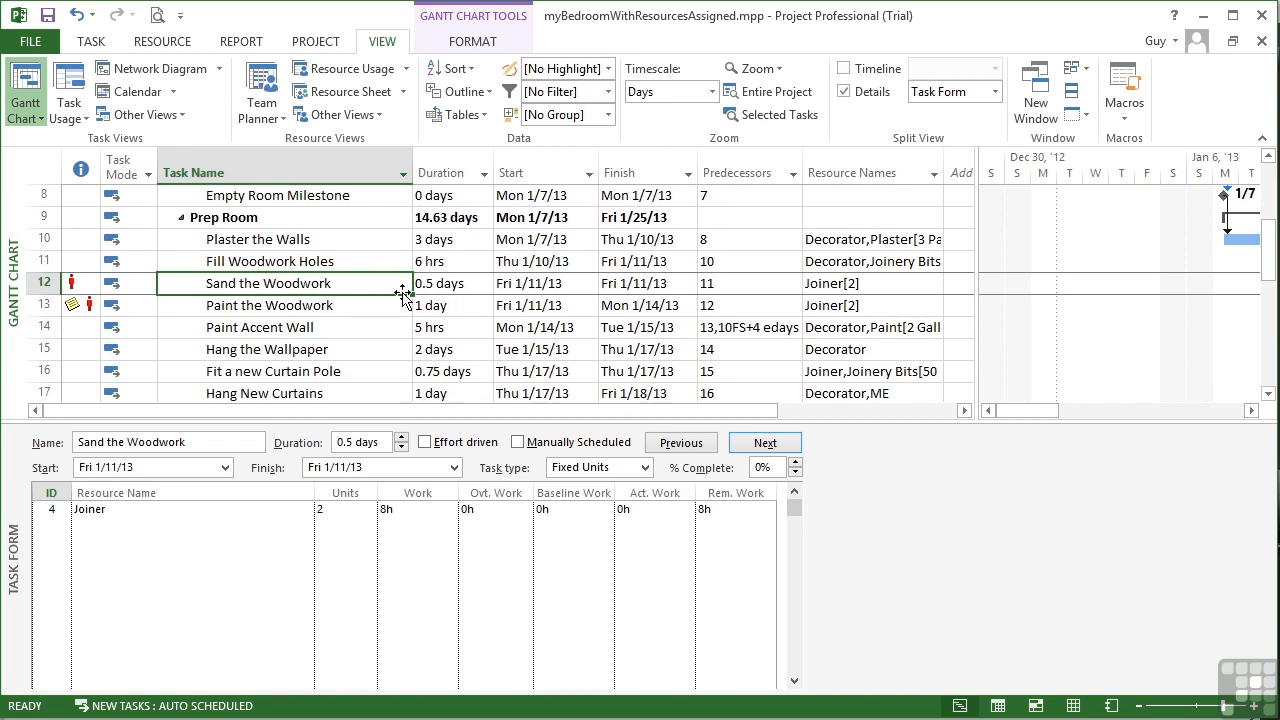
pyautogui.click(480, 117)
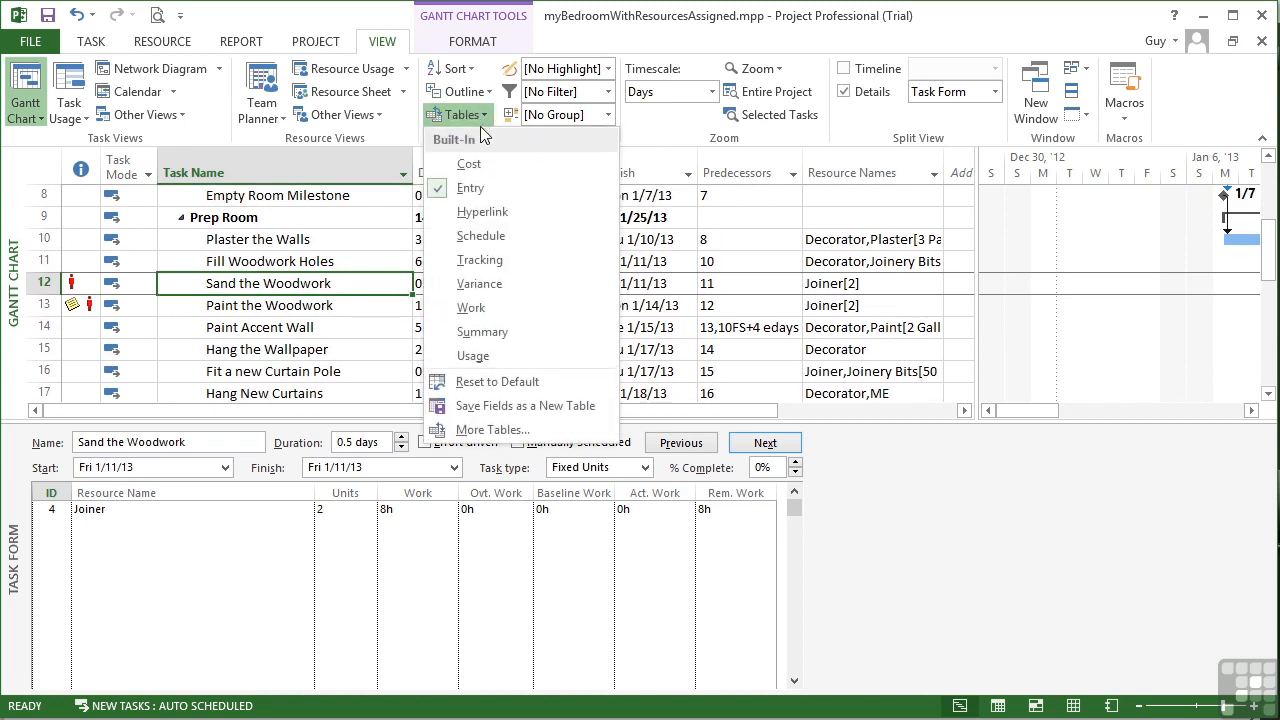
pyautogui.click(481, 168)
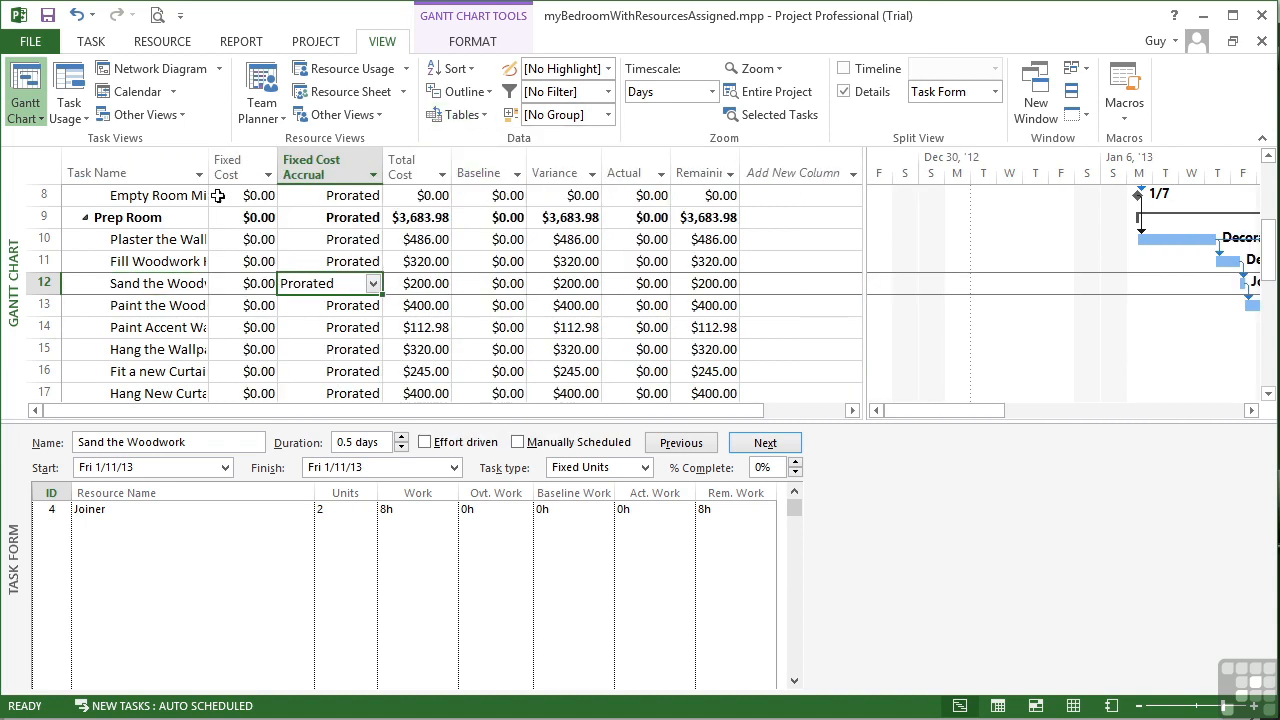
pyautogui.moveTo(208, 175); pyautogui.dragTo(335, 176)
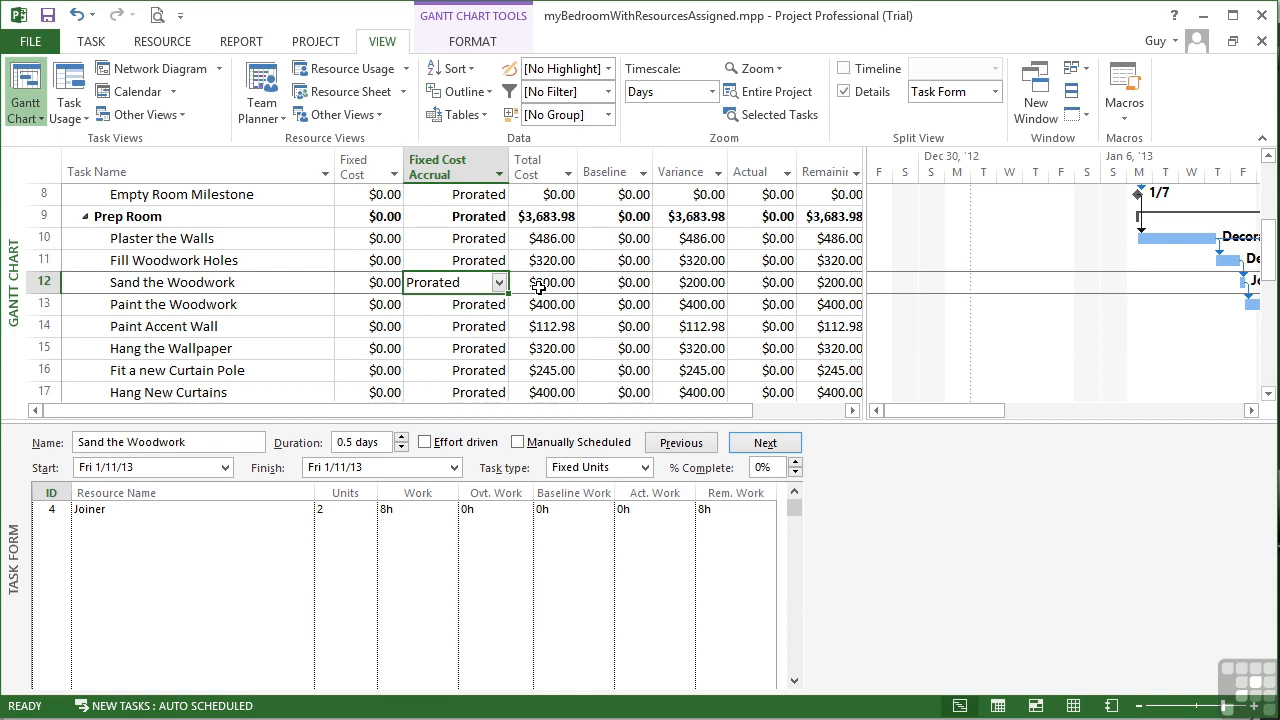
pyautogui.click(484, 117)
pyautogui.click(472, 188)
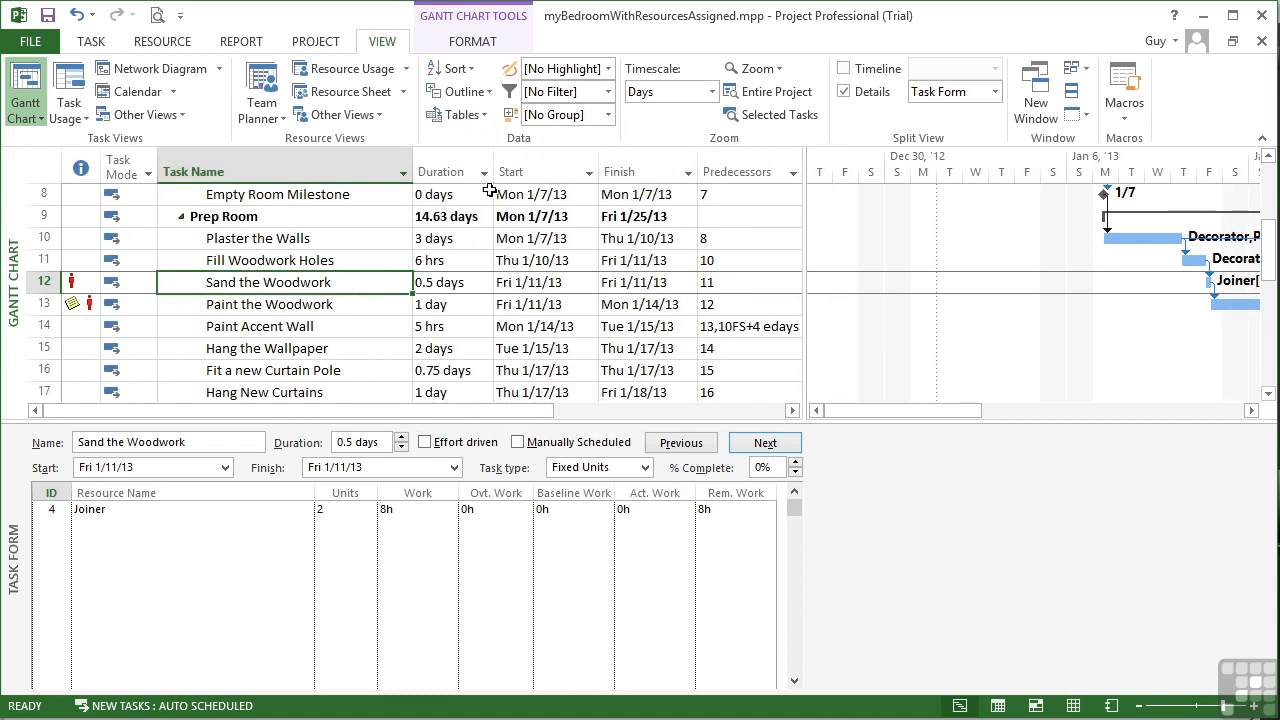
# Close the Task Form and set the Joiner's overtime rate to $40.00/hr in the Resource Sheet
pyautogui.doubleClick(897, 420)
pyautogui.click(350, 92)
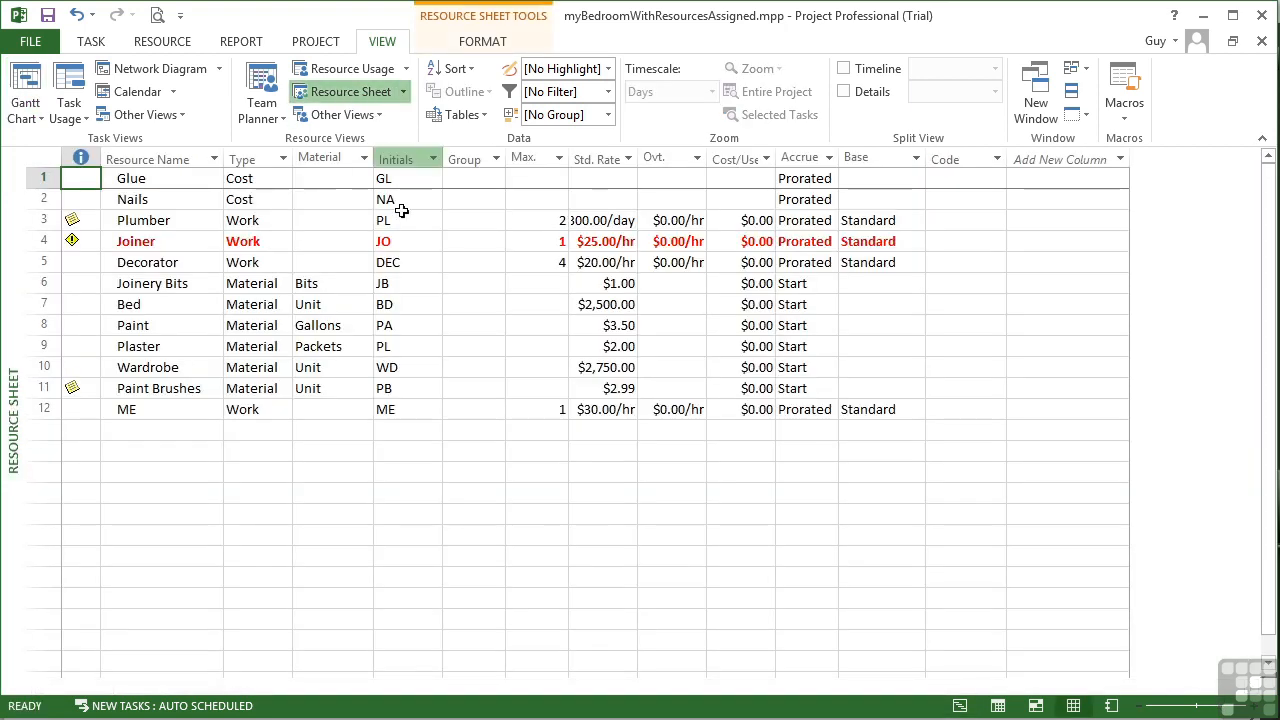
pyautogui.click(672, 243)
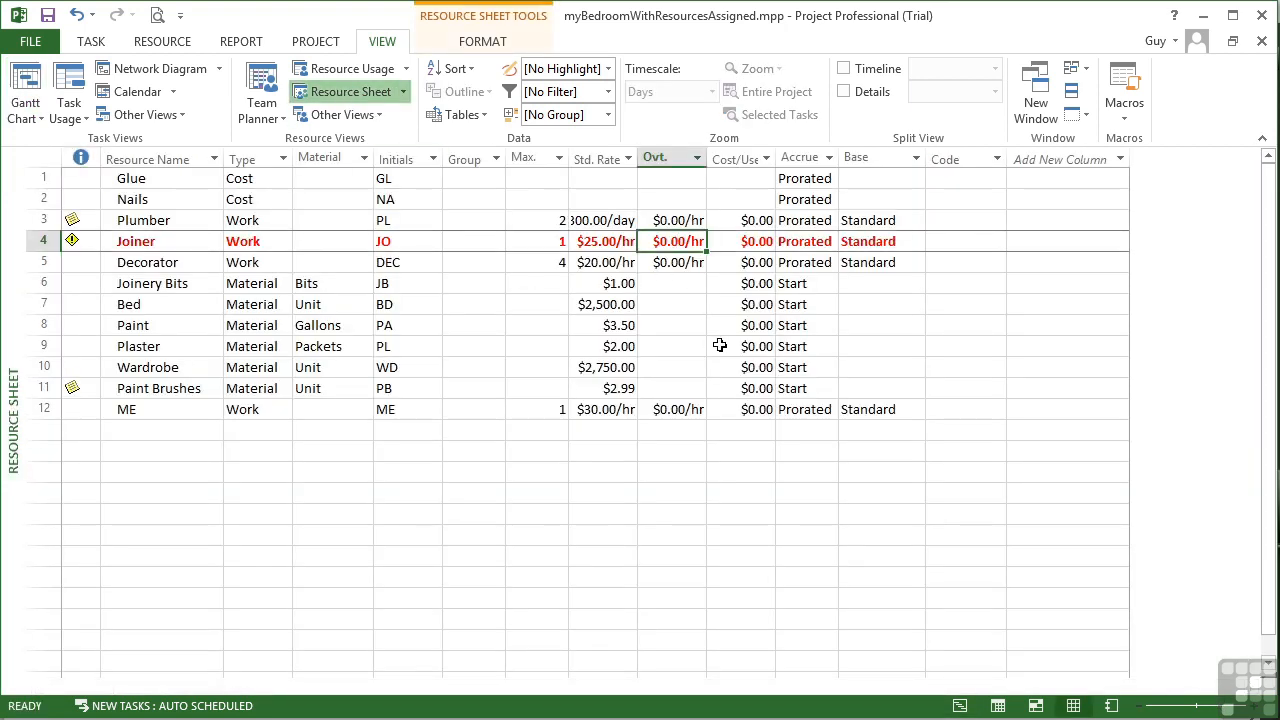
pyautogui.write('40/h')
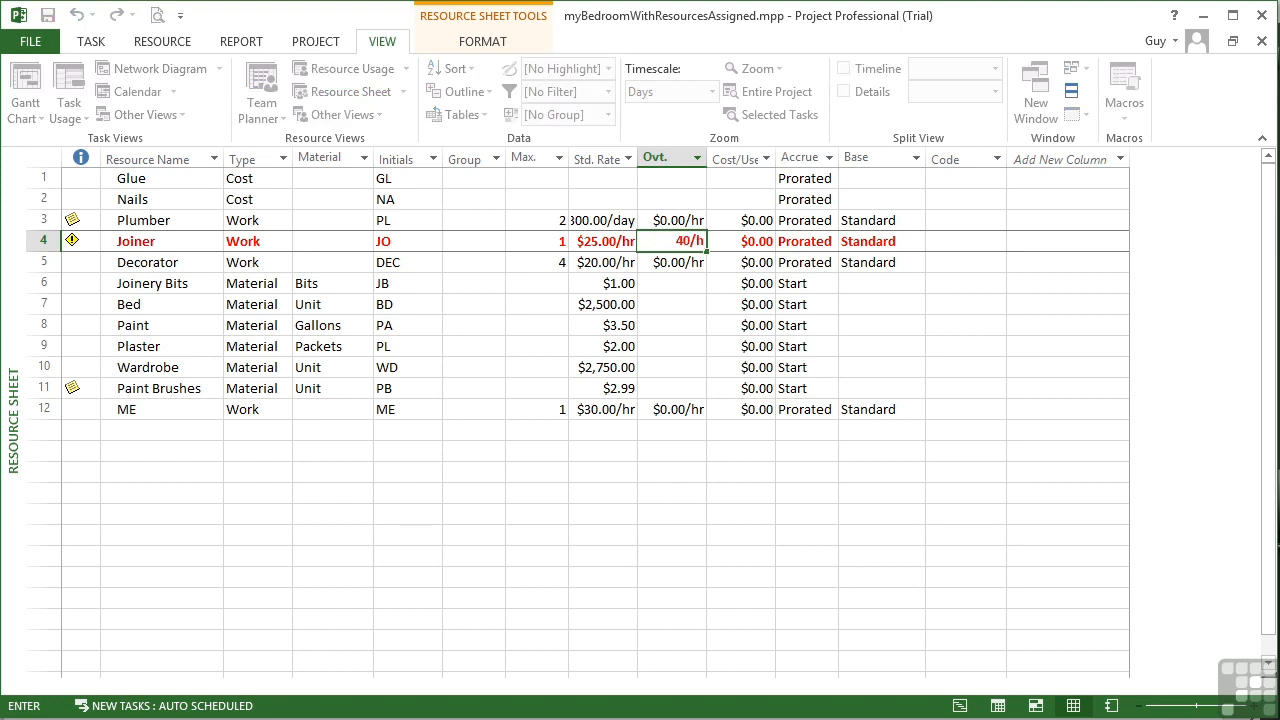
pyautogui.press('Return')
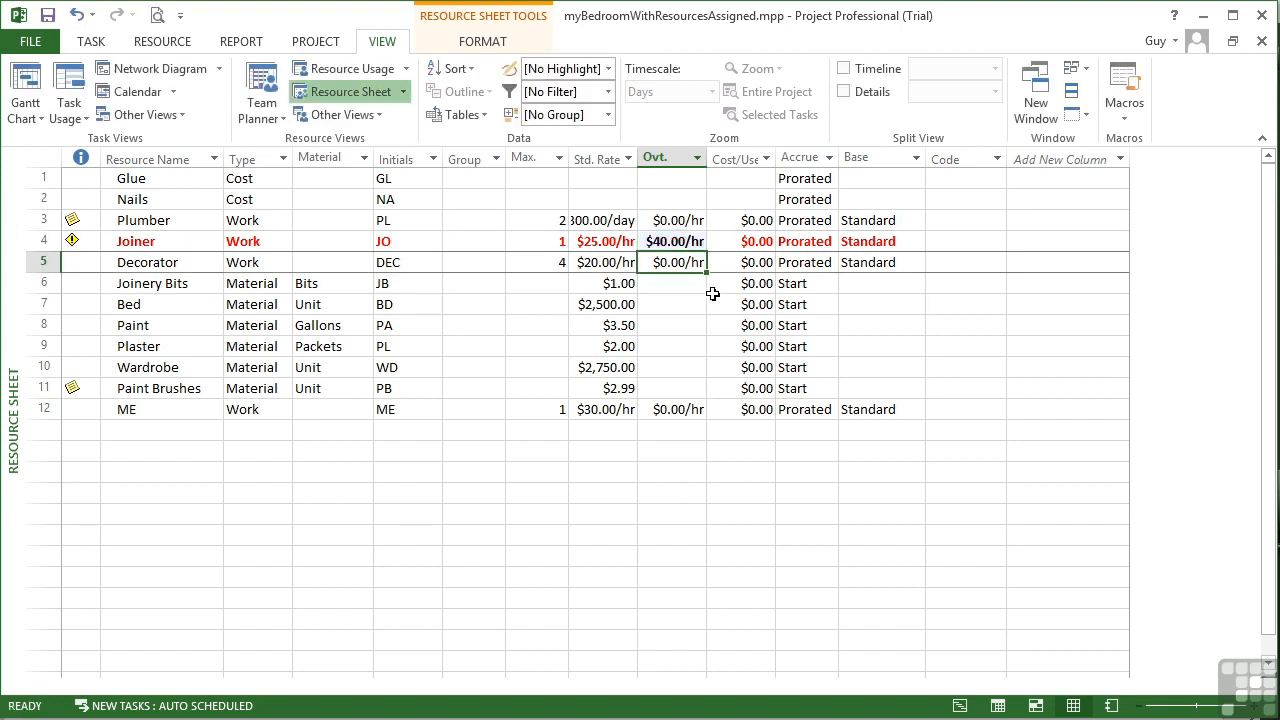
# Assign 4h of overtime work to the Joiner on the Sand the Woodwork task, using the Gantt Chart's Task Form
pyautogui.click(26, 95)
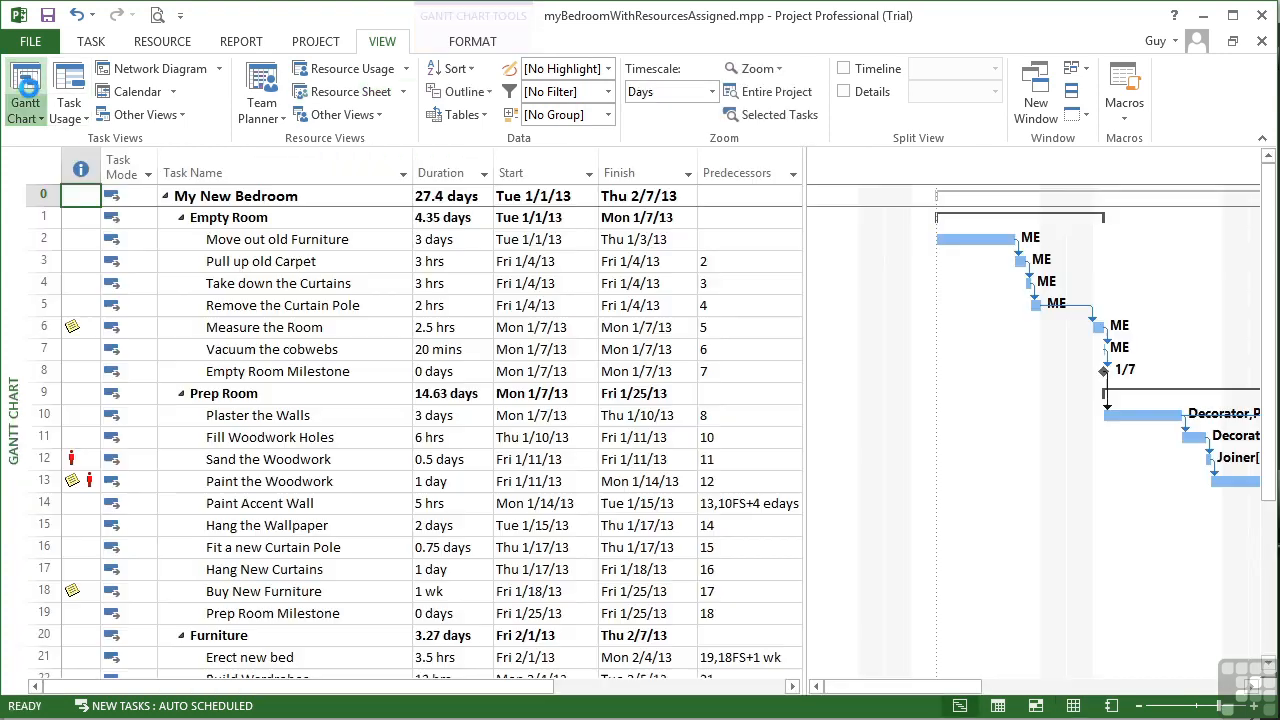
pyautogui.scroll(-4, 331, 472)
pyautogui.scroll(1, 331, 472)
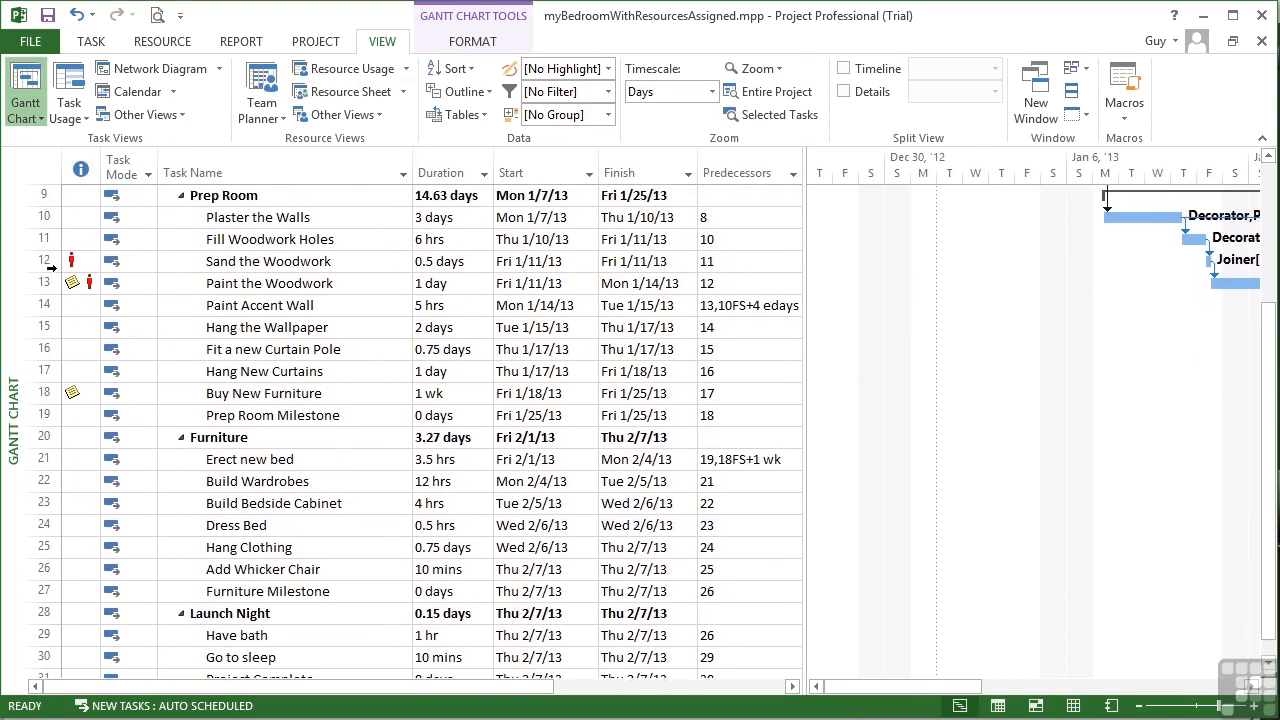
pyautogui.click(186, 260)
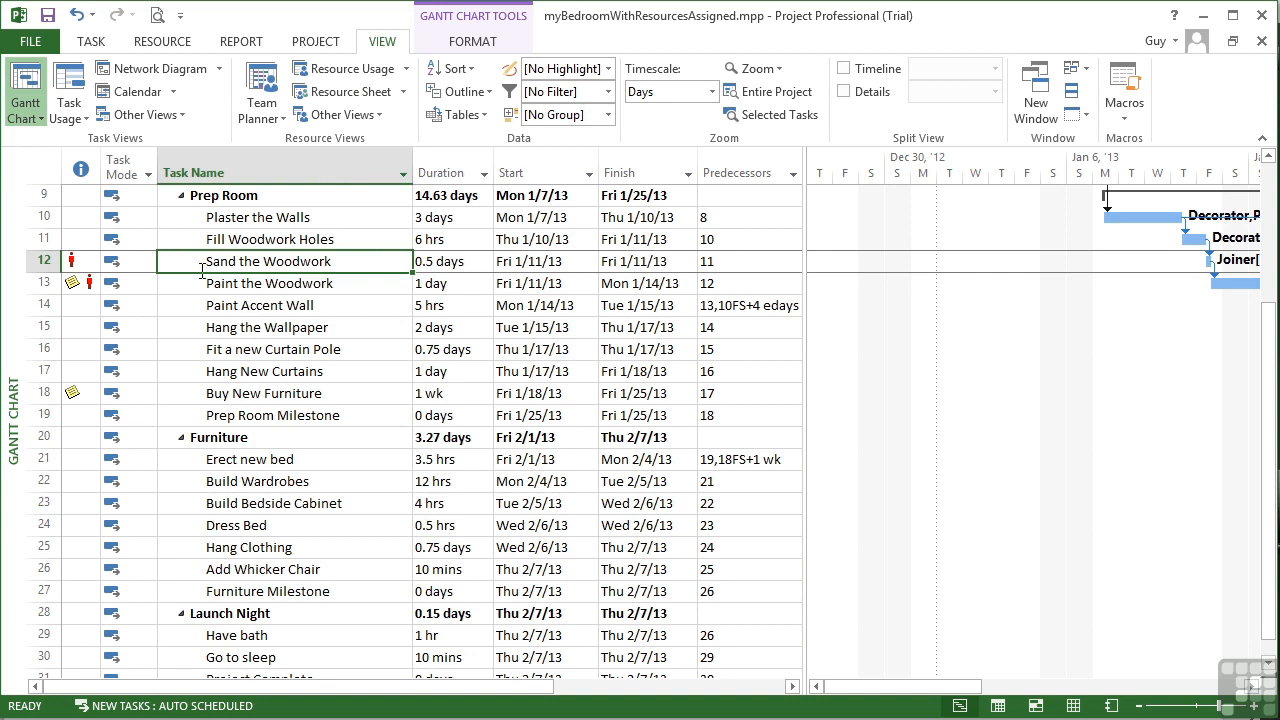
pyautogui.click(845, 91)
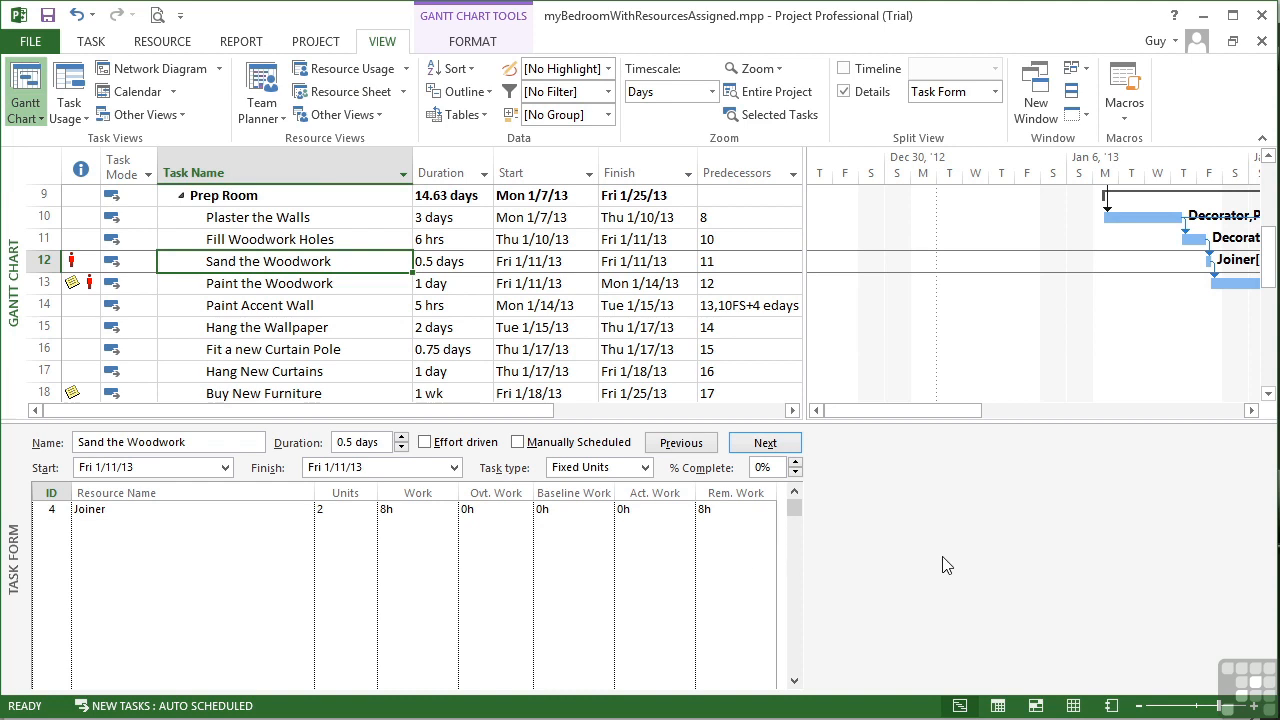
pyautogui.click(495, 509)
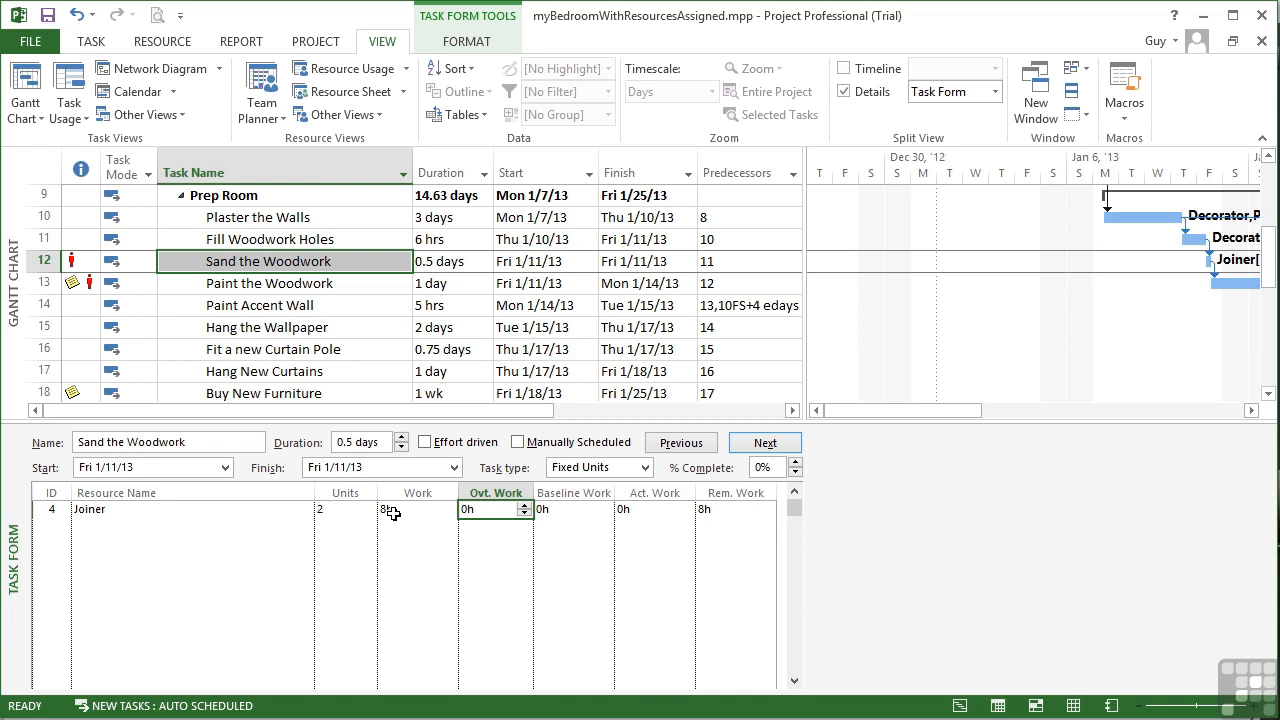
pyautogui.click(521, 507)
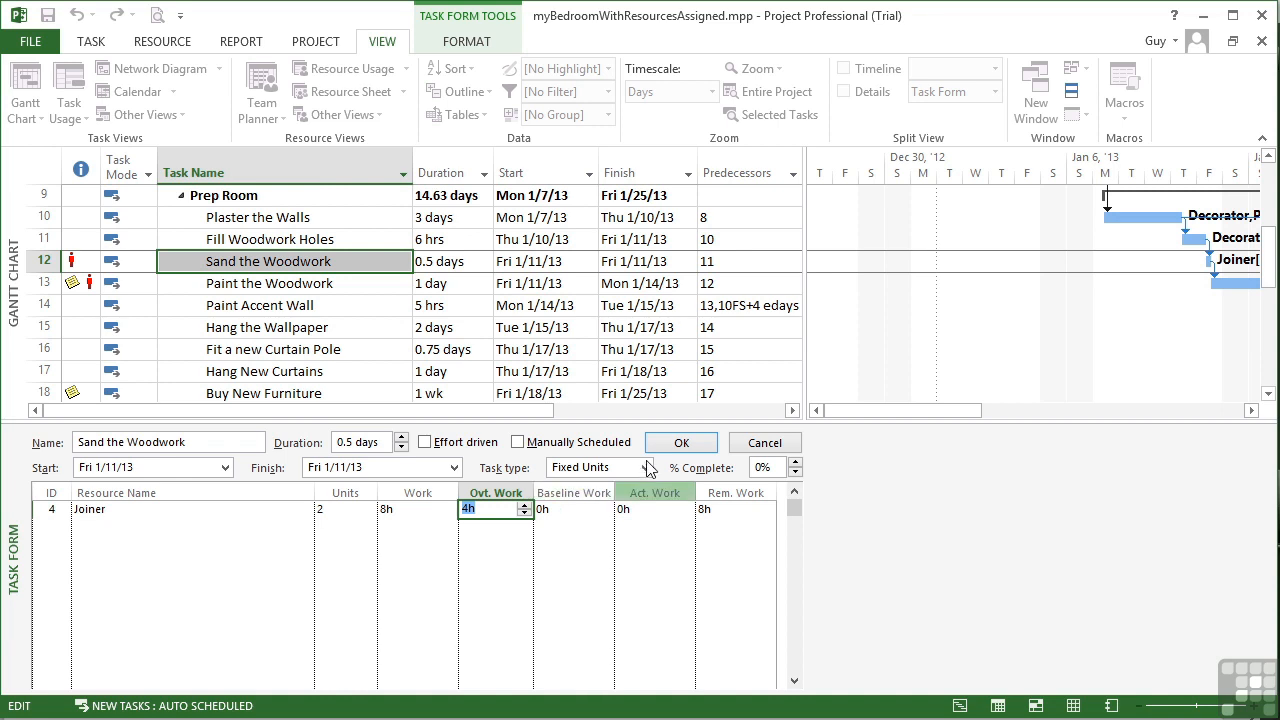
pyautogui.click(671, 448)
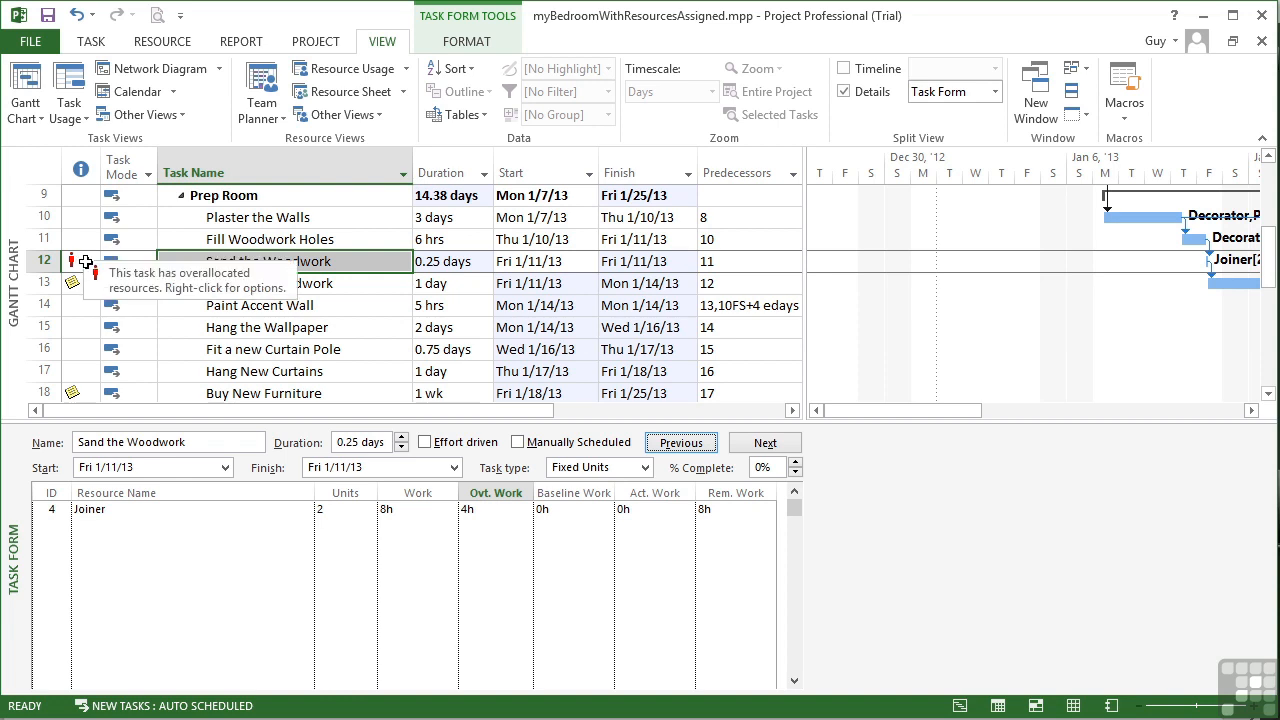
# Assign 12h of overtime work to the Joiner on the Paint the Woodwork task
pyautogui.click(184, 284)
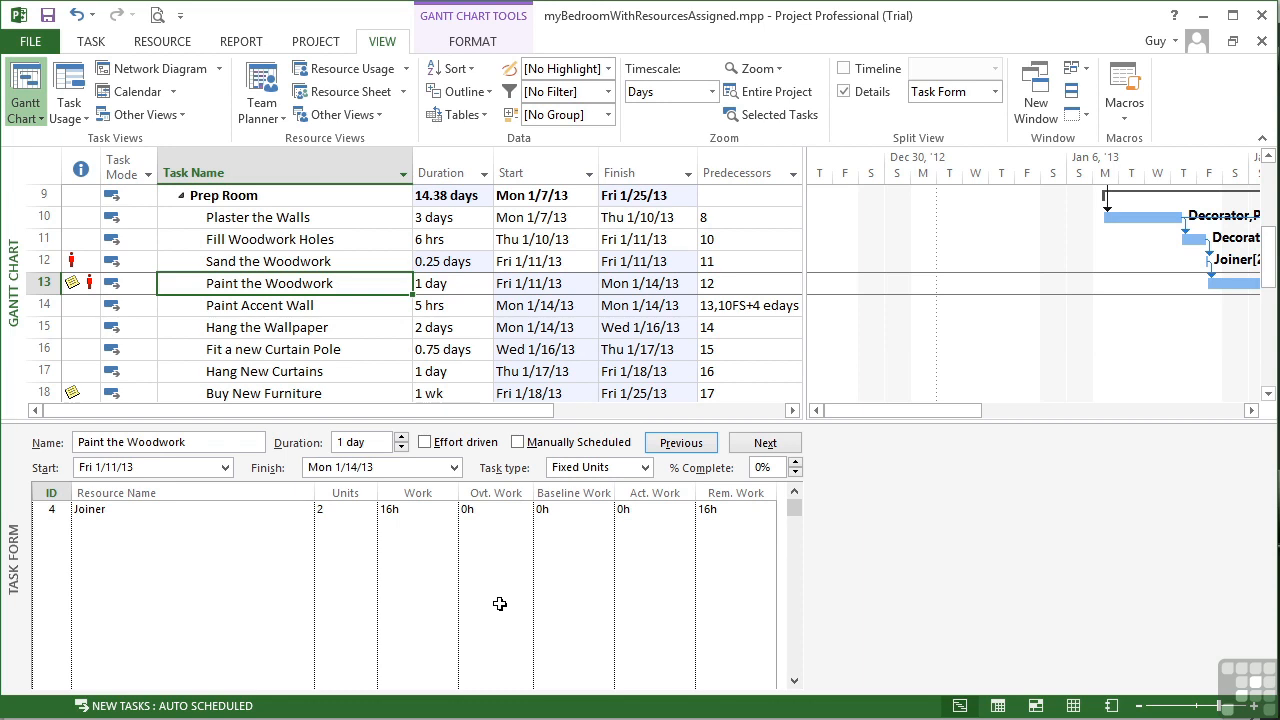
pyautogui.click(478, 508)
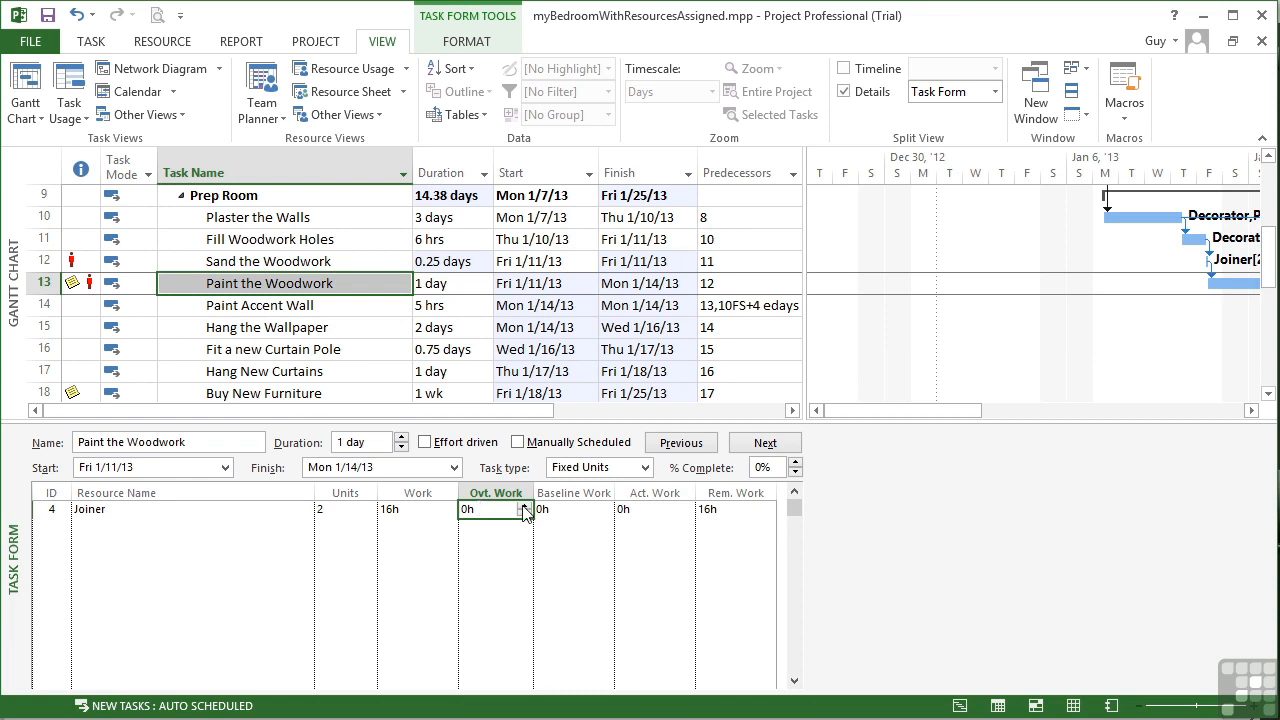
pyautogui.click(523, 504)
pyautogui.click(523, 505)
pyautogui.click(523, 505)
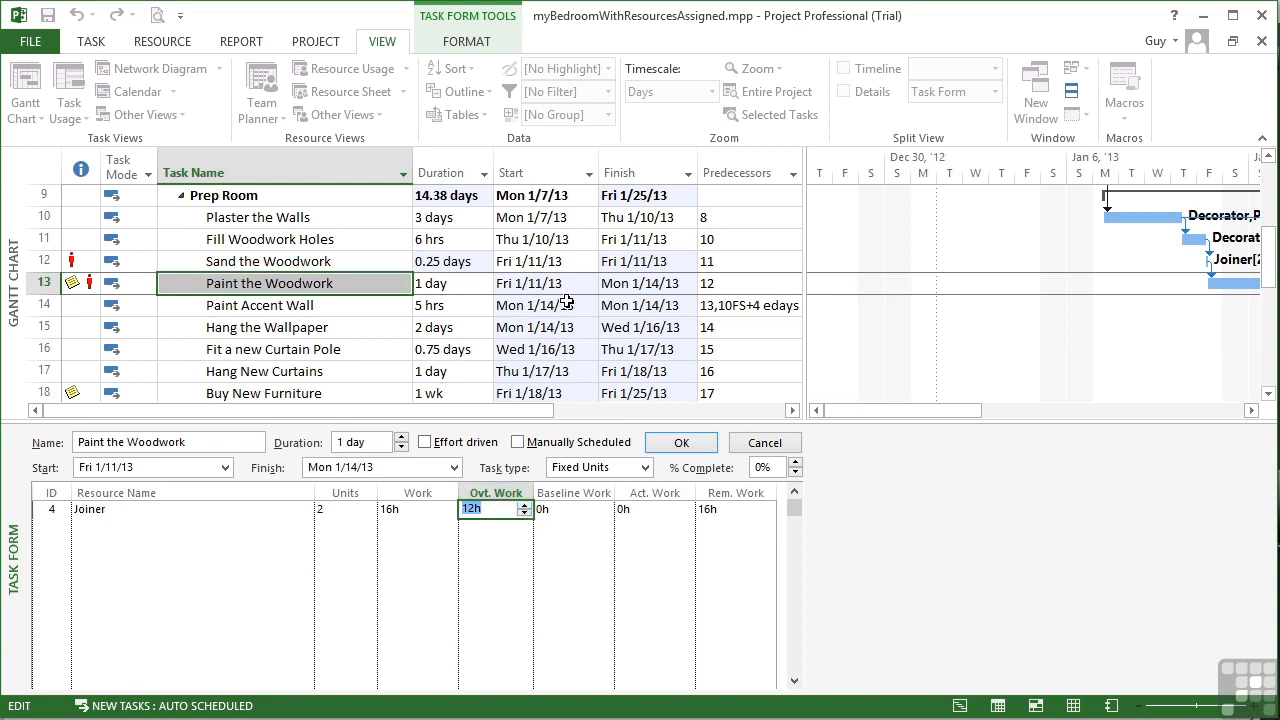
pyautogui.click(556, 513)
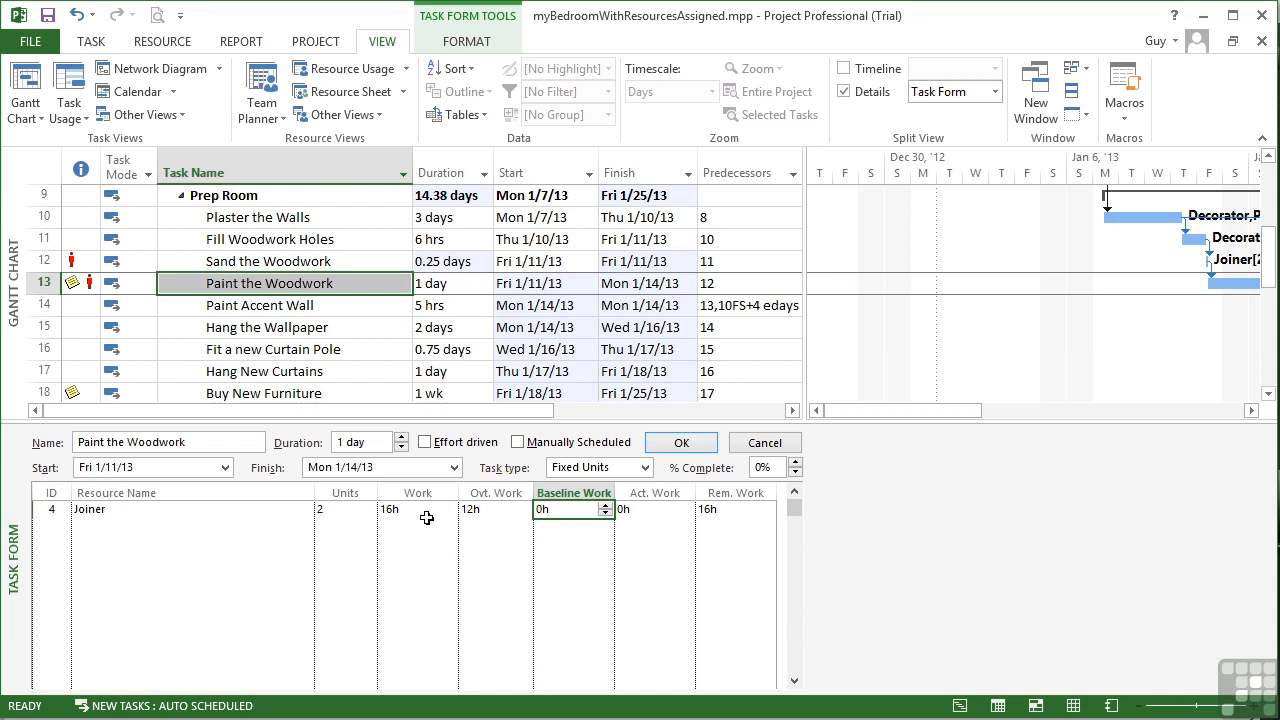
pyautogui.click(678, 445)
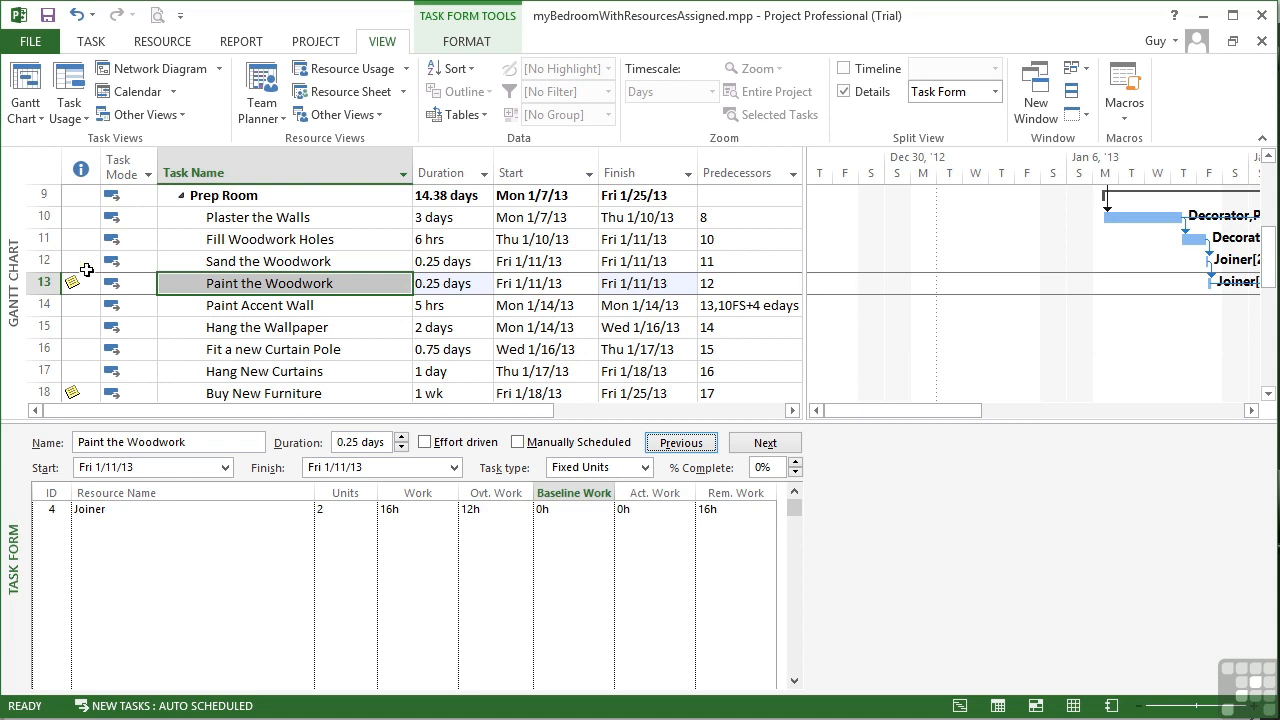
# Close the Task Form and examine the total costs of Sand the Woodwork and Paint the Woodwork in the Cost table
pyautogui.moveTo(91, 283)
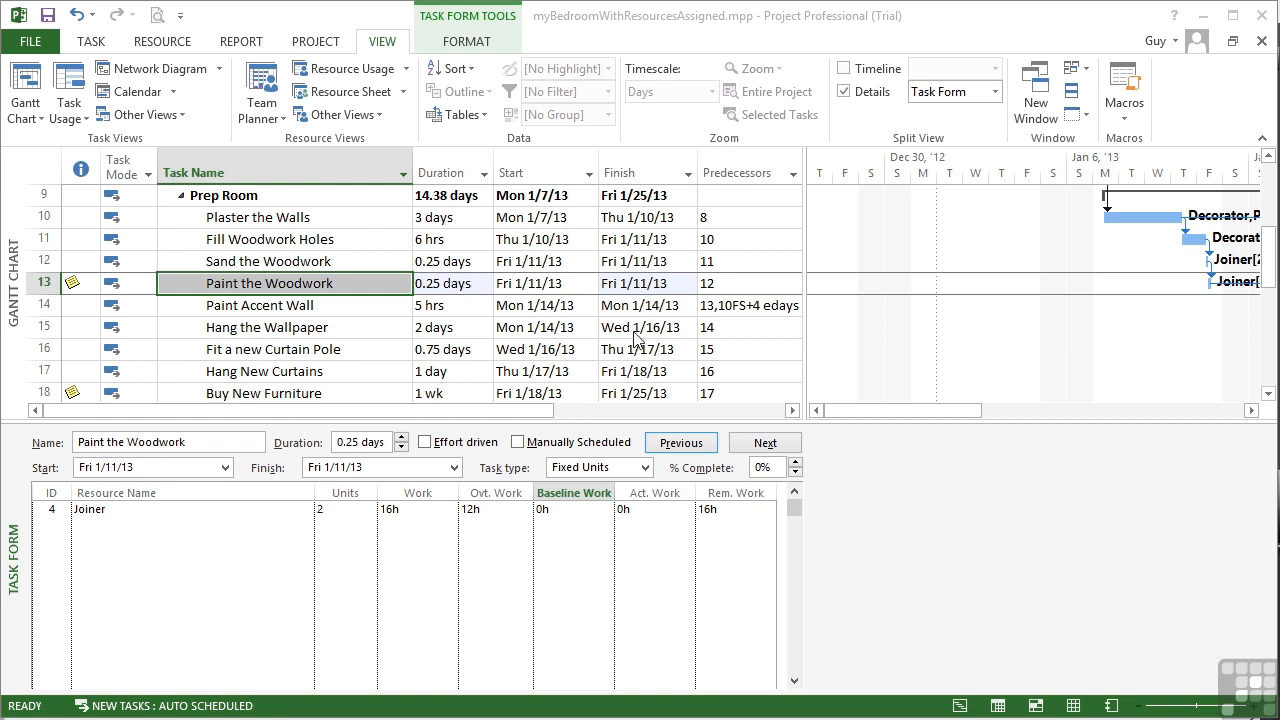
pyautogui.doubleClick(857, 421)
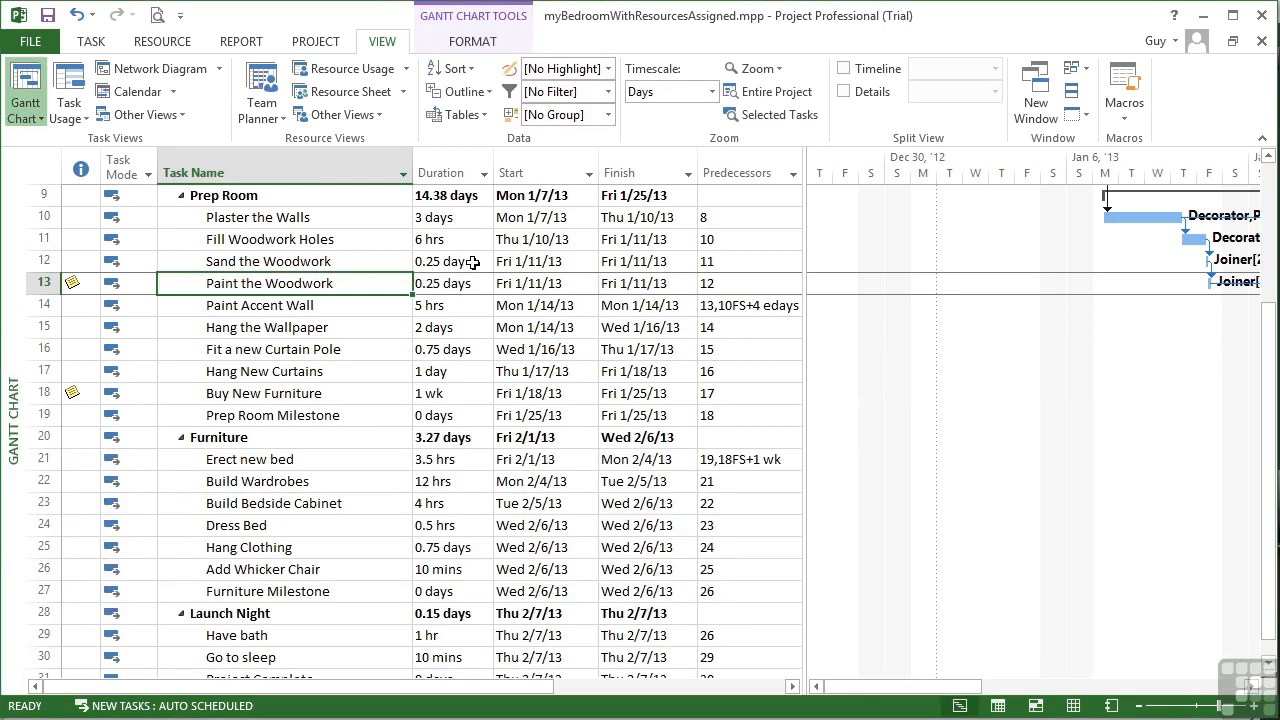
pyautogui.click(465, 115)
pyautogui.click(469, 164)
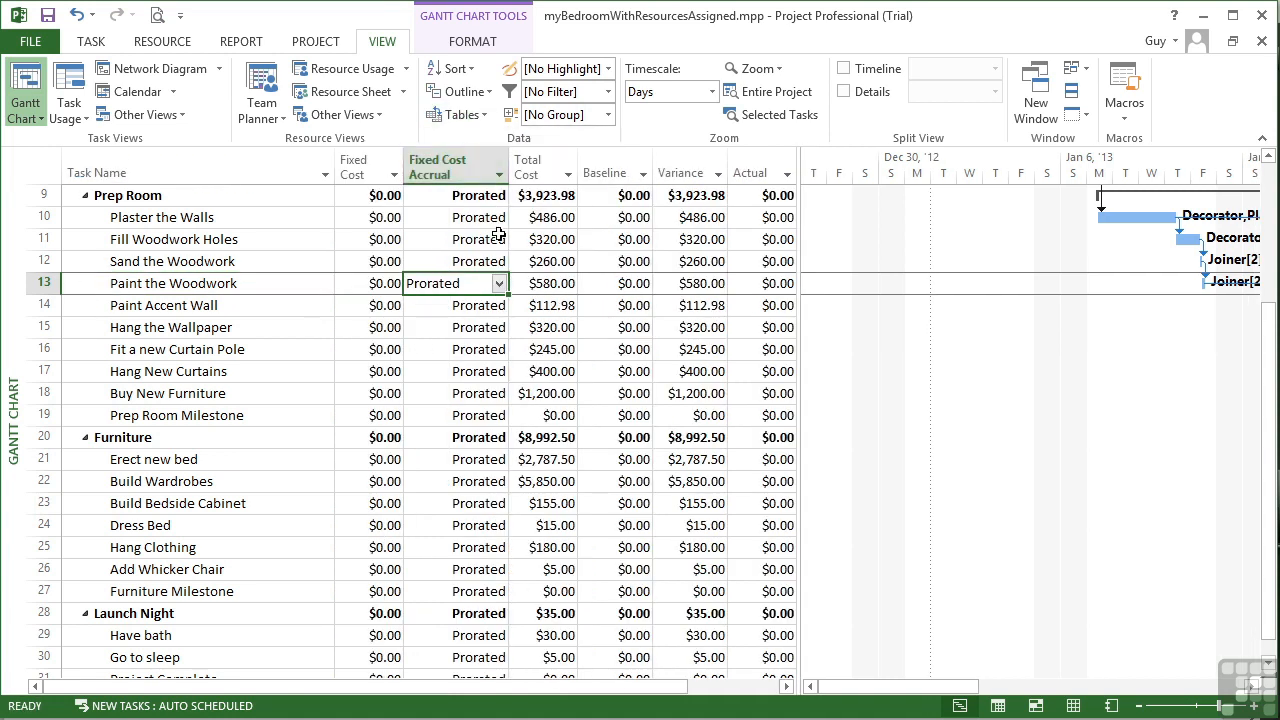
pyautogui.click(305, 263)
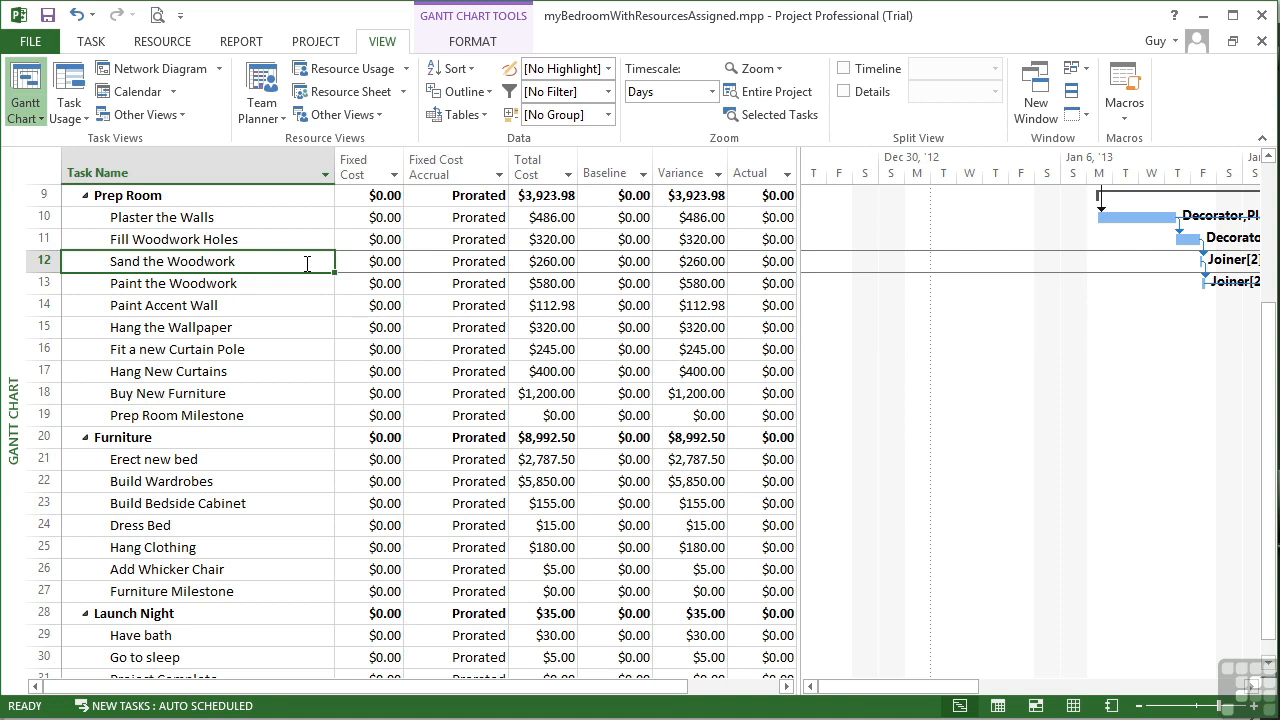
pyautogui.click(566, 262)
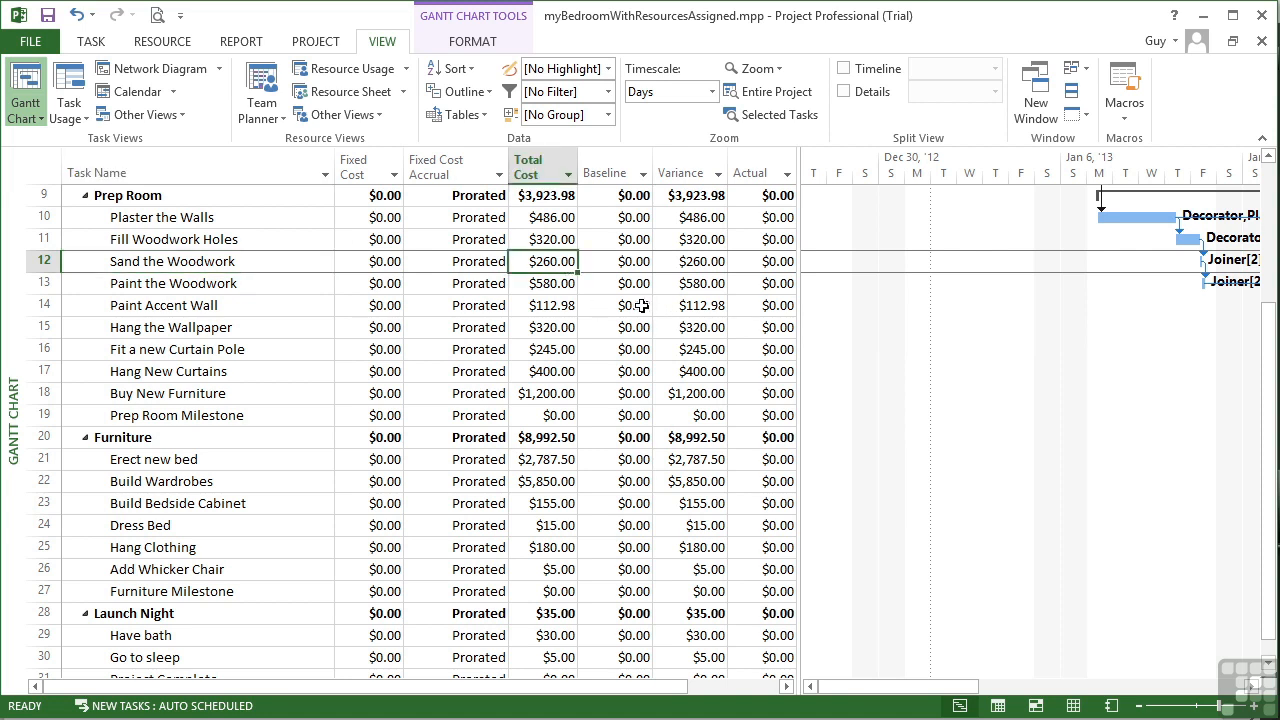
pyautogui.click(556, 285)
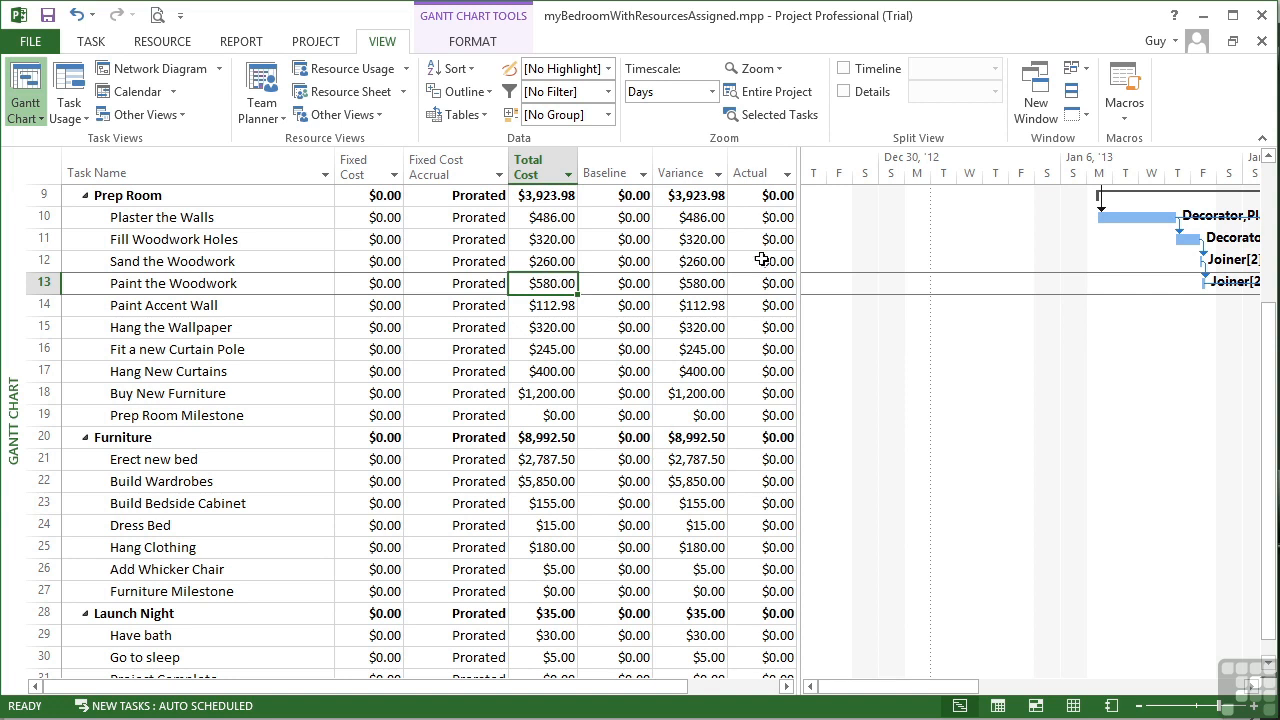
# Reopen the Task Form with Work details for Paint the Woodwork and select the Joiner's overtime work value
pyautogui.click(26, 85)
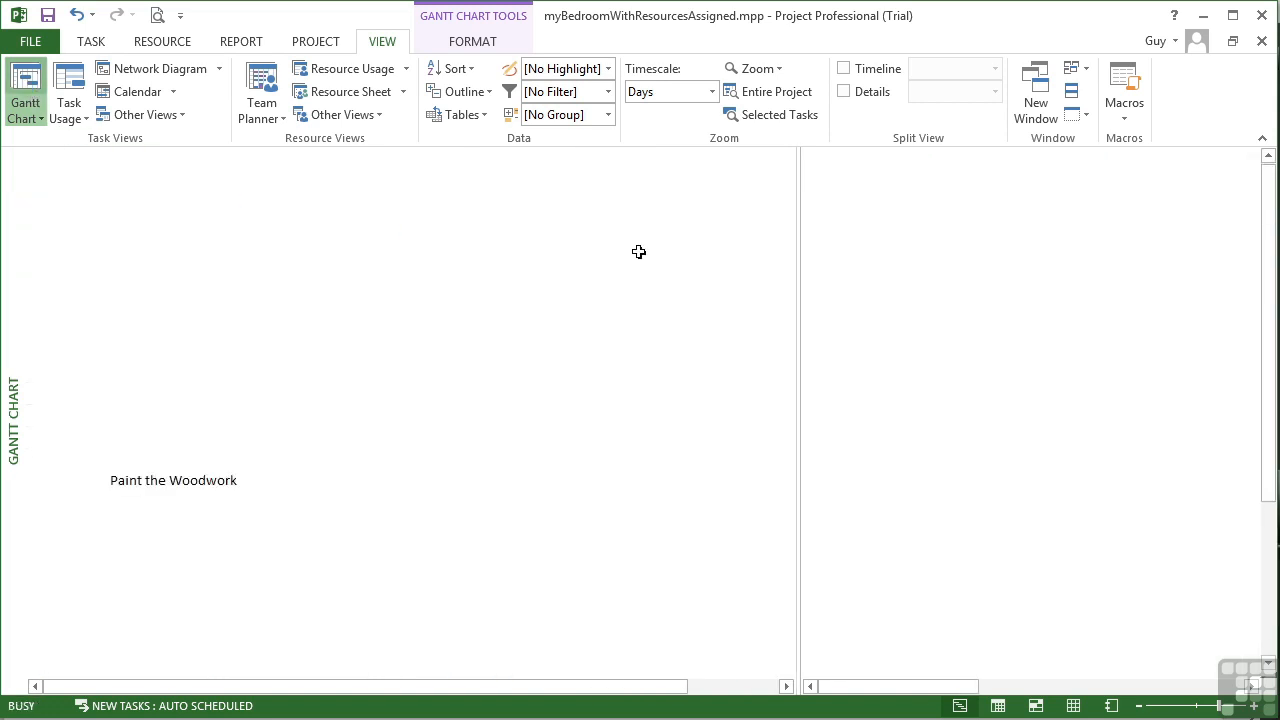
pyautogui.click(844, 92)
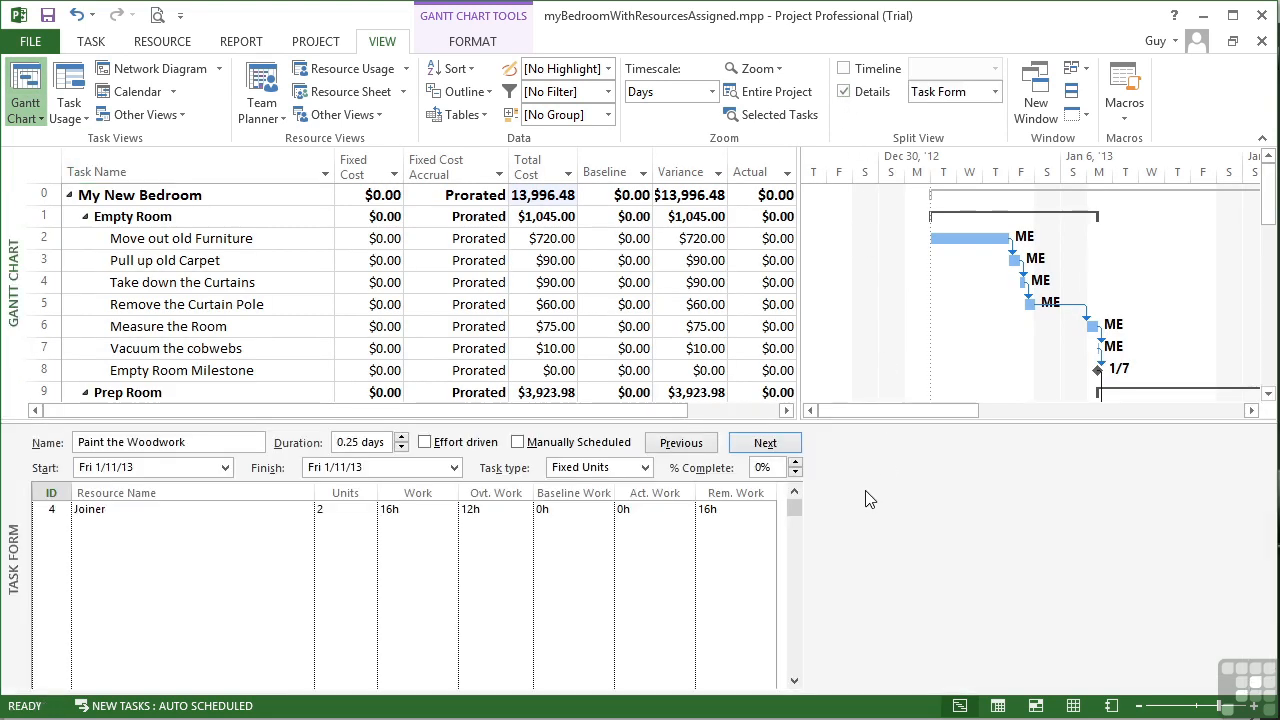
pyautogui.rightClick(976, 521)
pyautogui.click(1012, 433)
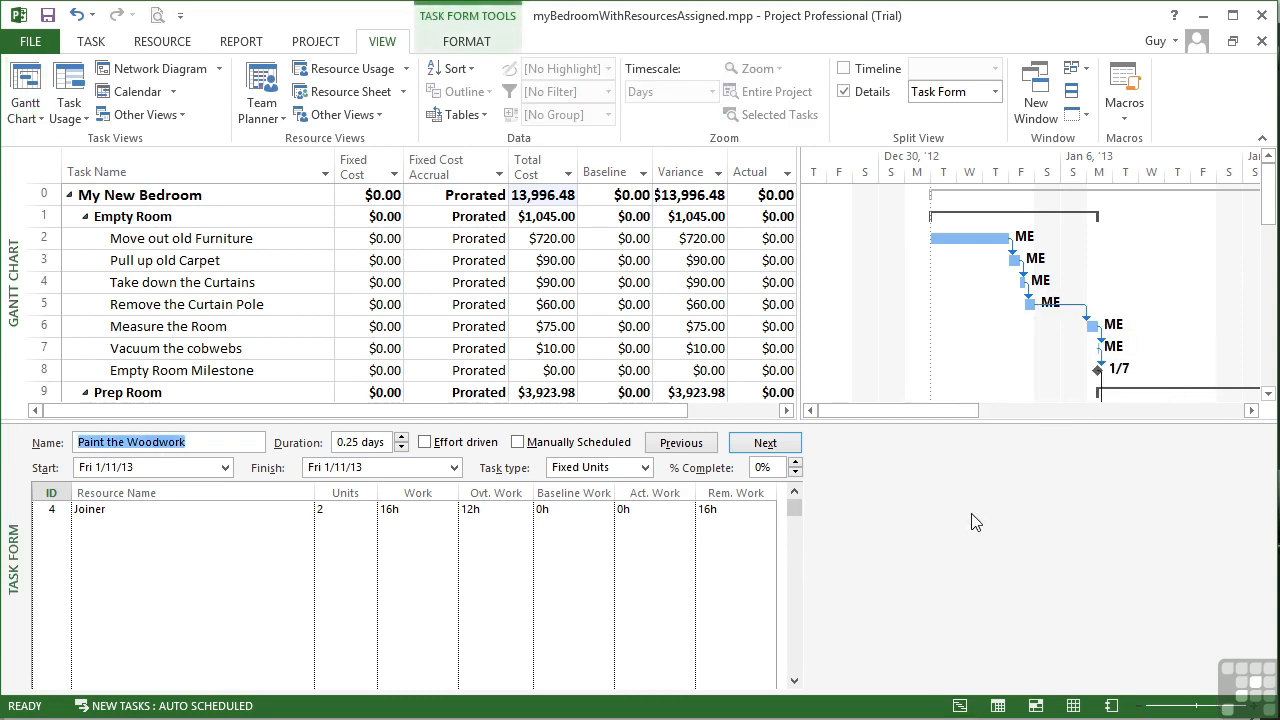
pyautogui.click(487, 509)
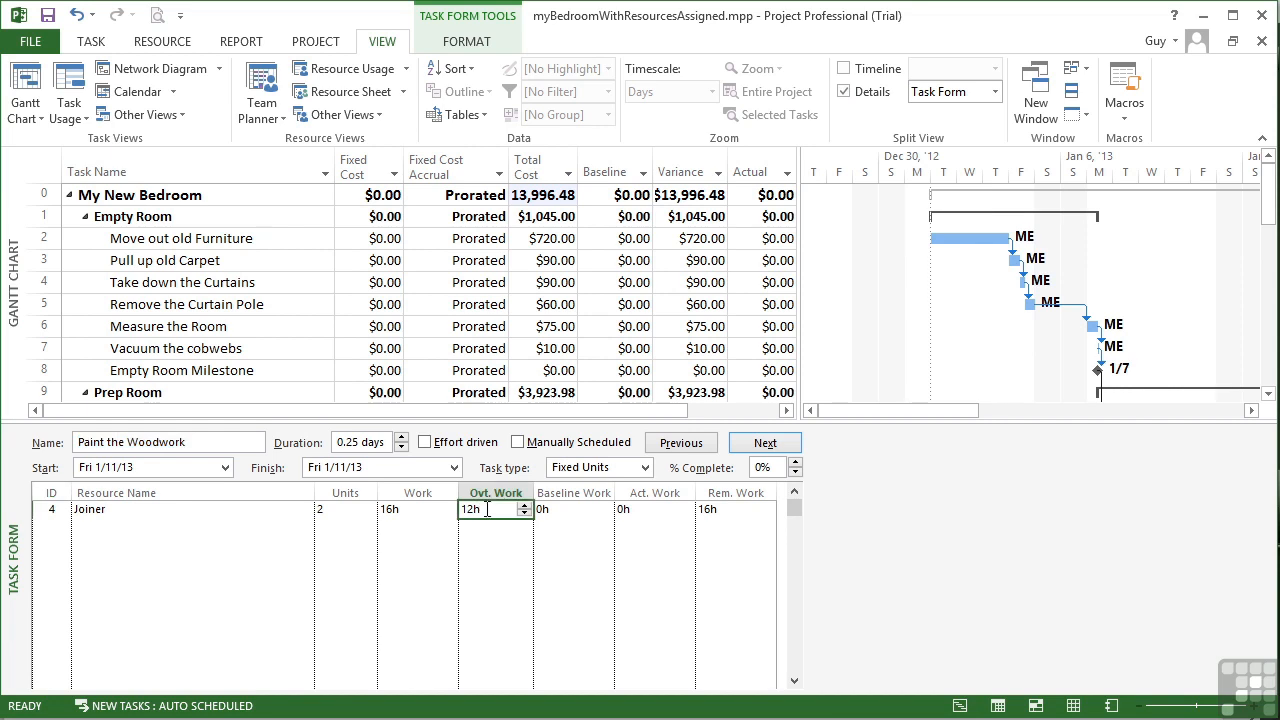